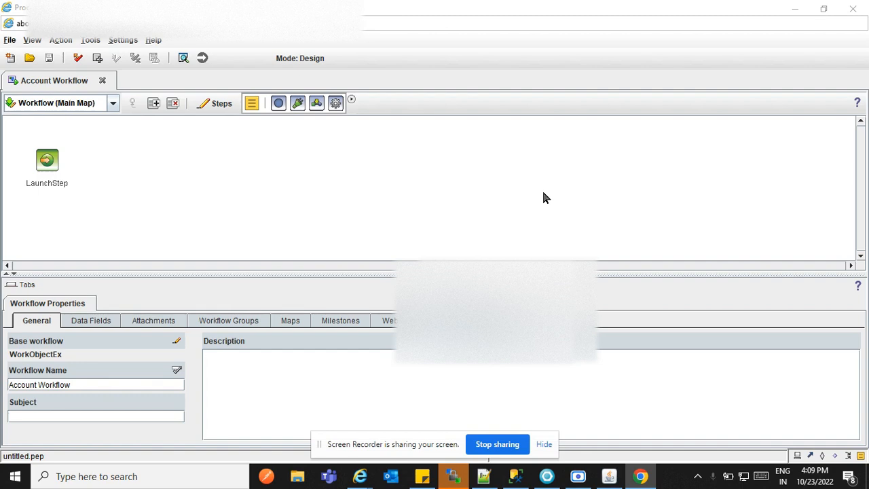
- Rename the LaunchStep launch step to Start in its General properties
left_click(580, 199)
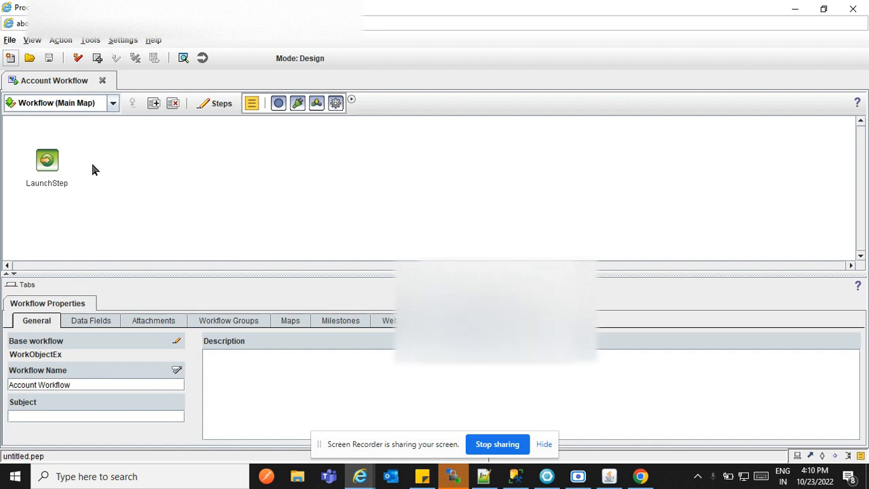
left_click(46, 161)
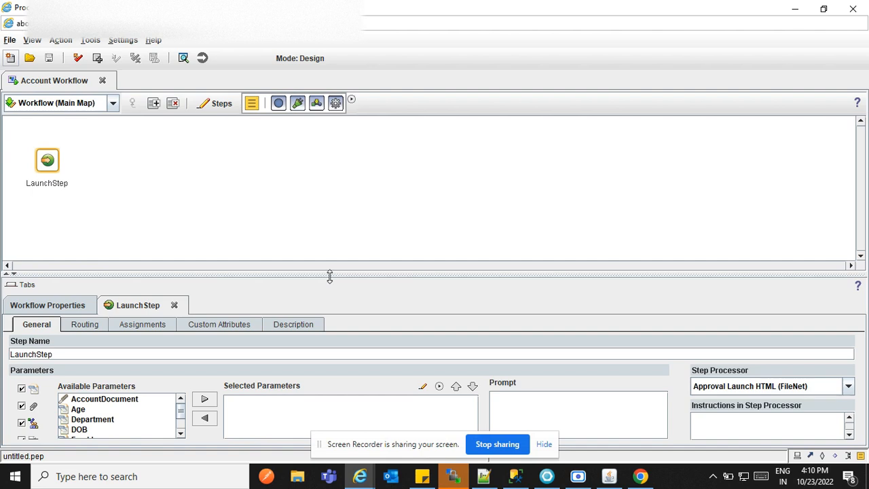
left_click_drag(329, 275, 326, 252)
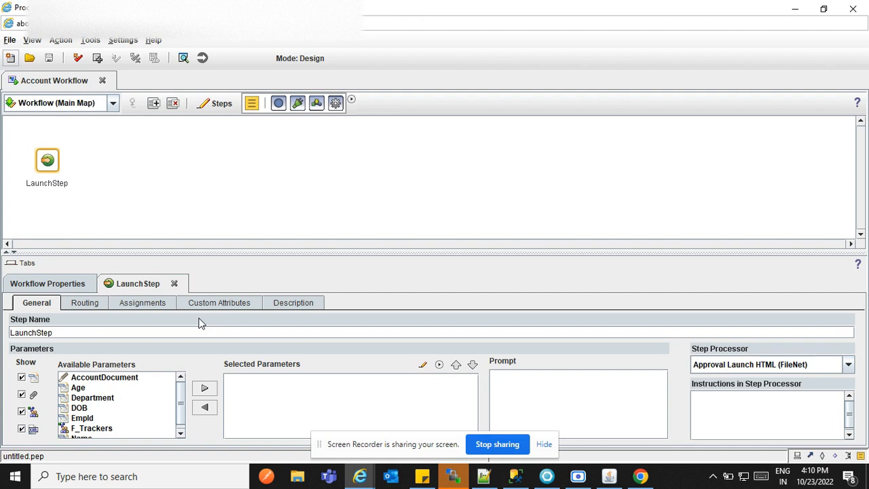
double_click(50, 331)
left_click(62, 331)
key("BackSpace")
key("BackSpace")
key("BackSpace")
key("BackSpace")
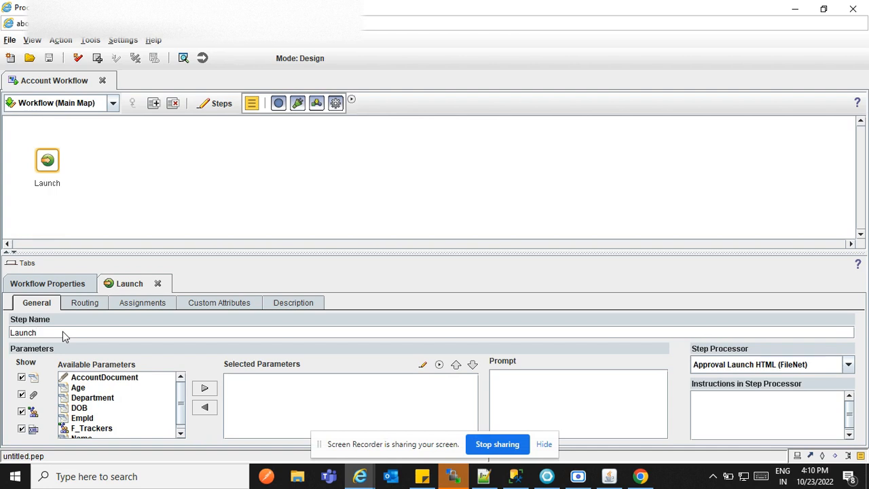
key("BackSpace")
key("BackSpace")
key("BackSpace")
key("BackSpace")
key("BackSpace")
key("BackSpace")
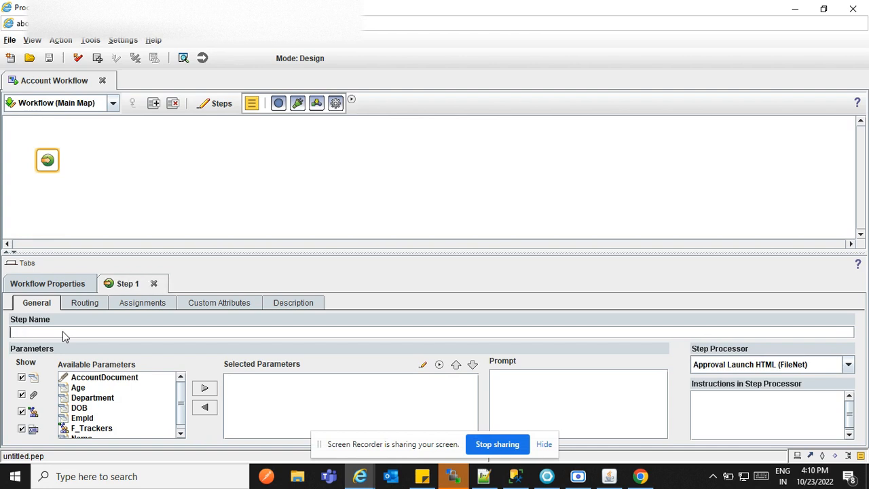
type("Start")
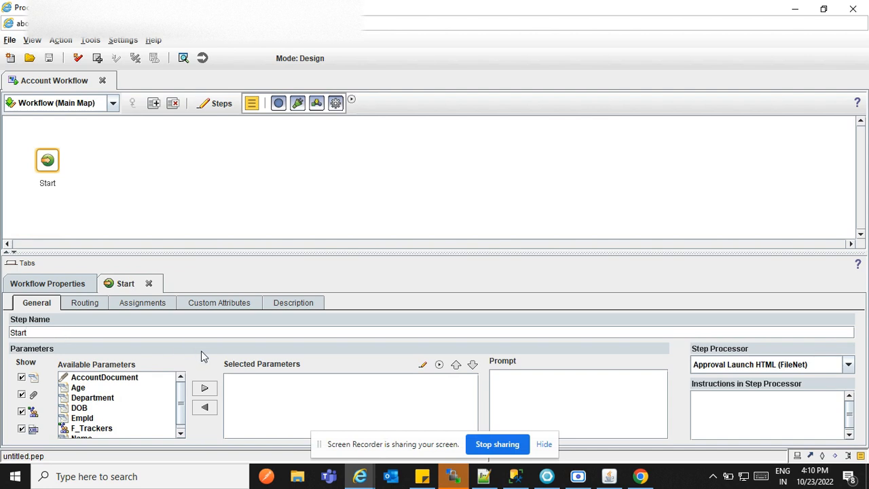
- Add AccountDocument, Age, Department, DOB, EmpId and Name as Start step parameters
left_click(105, 377)
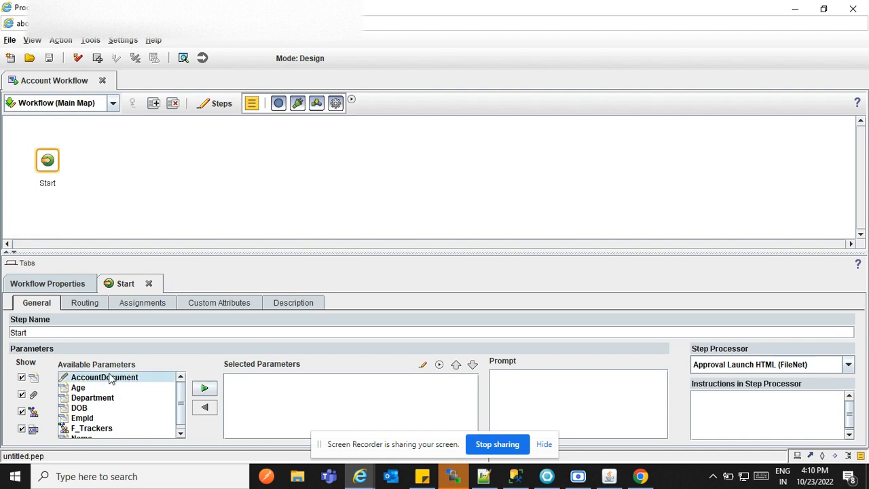
scroll(180, 400, "down", 1)
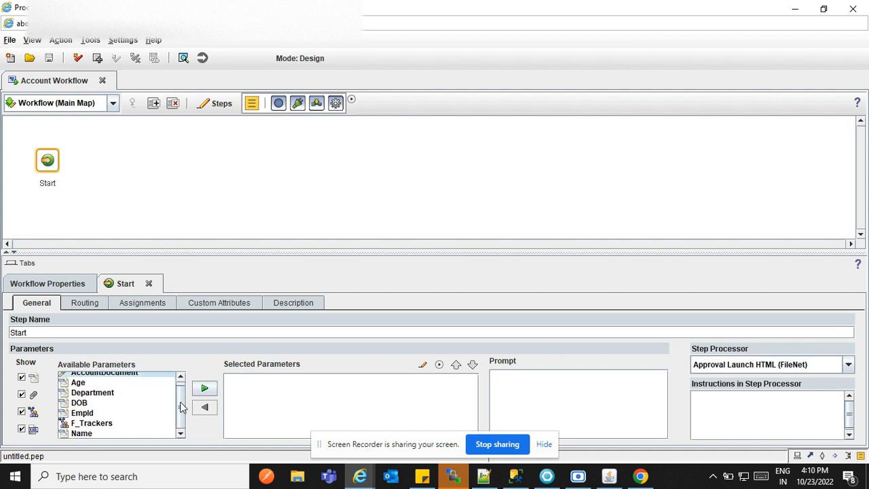
scroll(183, 406, "up", 1)
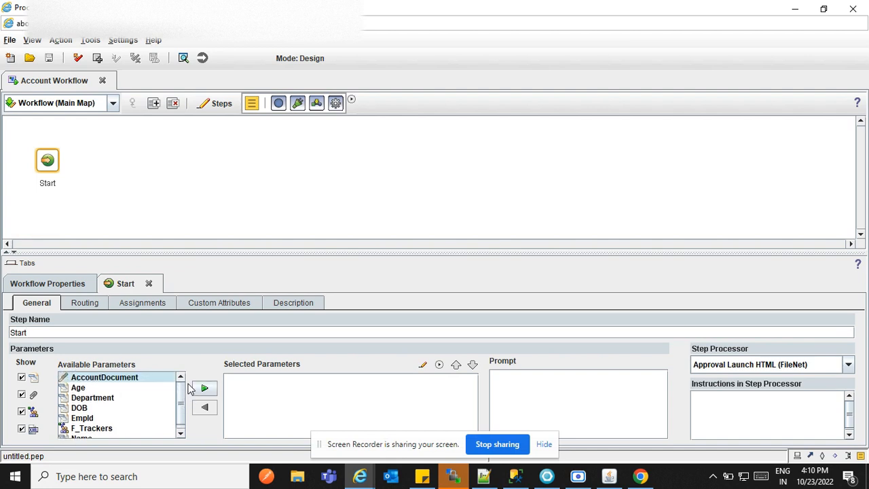
left_click(123, 386, "ctrl")
key("shift+Down")
key("shift+Down")
key("shift+Down")
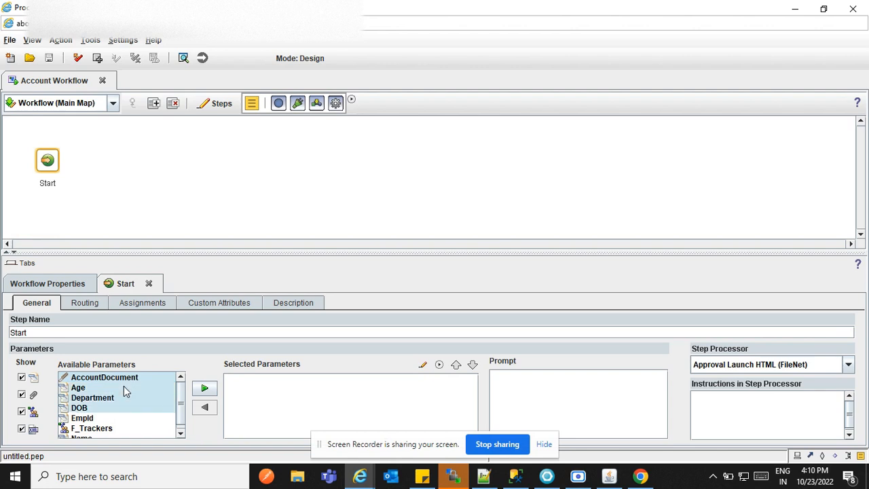
left_click(204, 388)
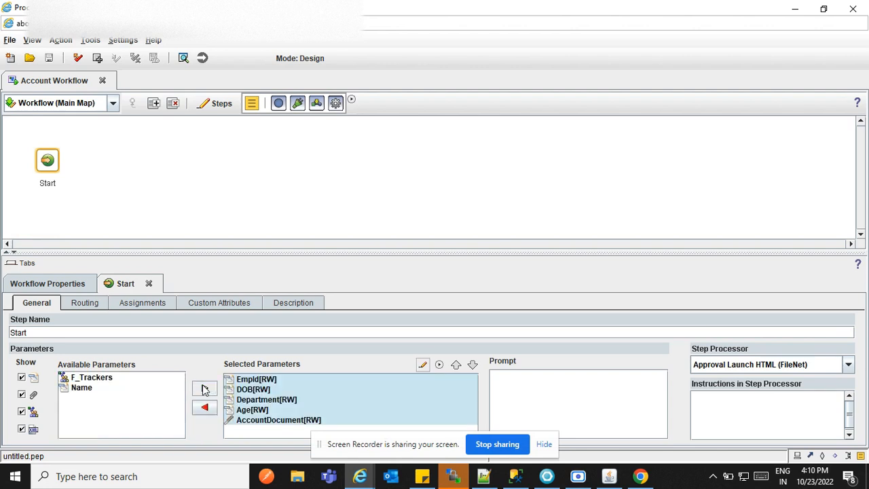
left_click(108, 388)
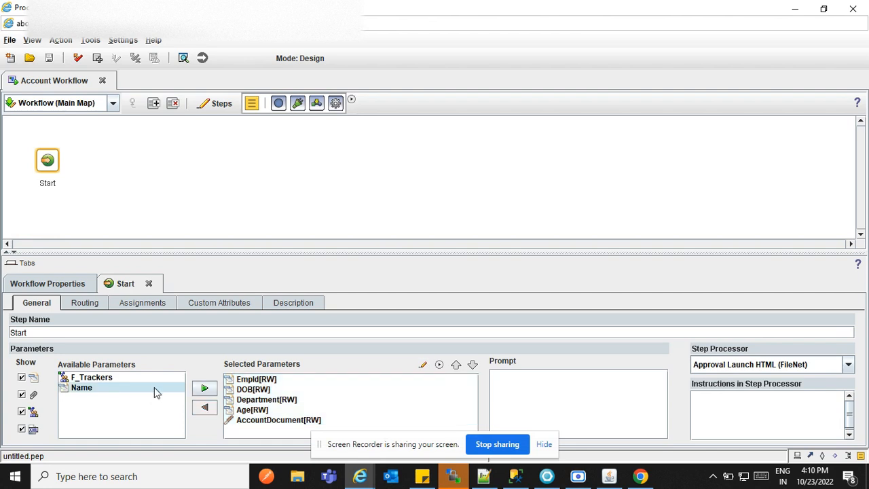
left_click(204, 388)
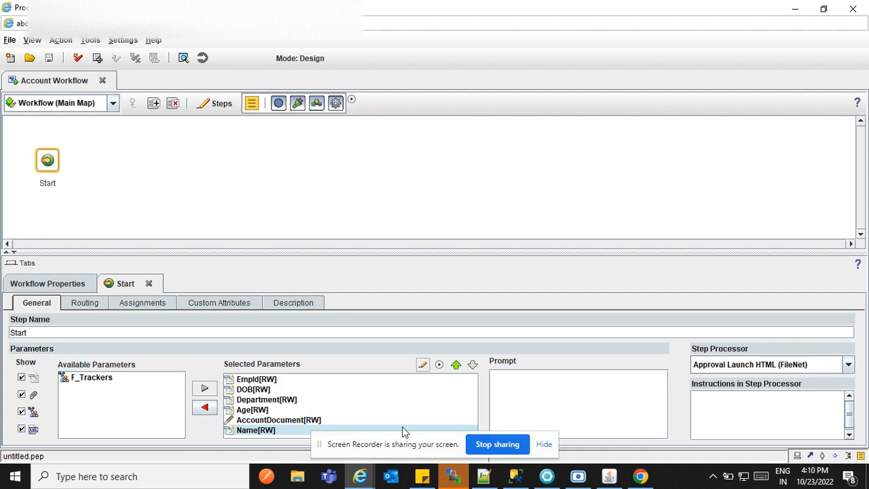
left_click(385, 410)
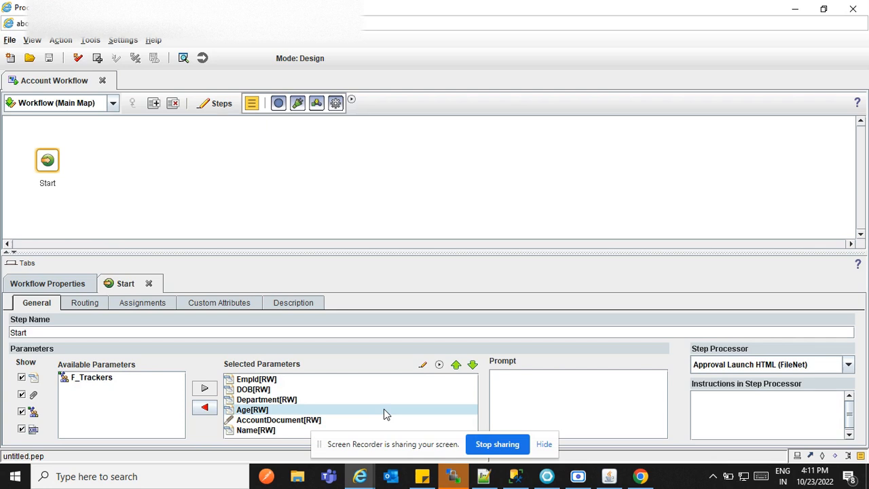
- Move Name to the top of the Start step's parameter list
left_click(384, 400)
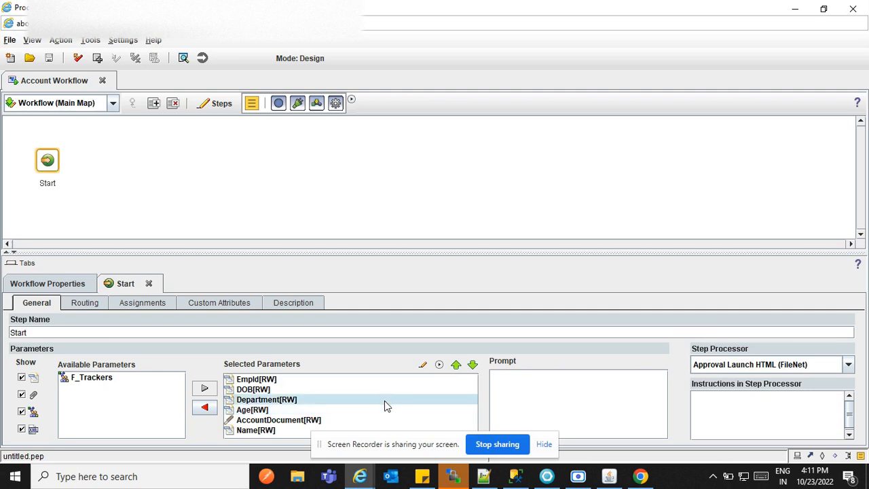
left_click(382, 420)
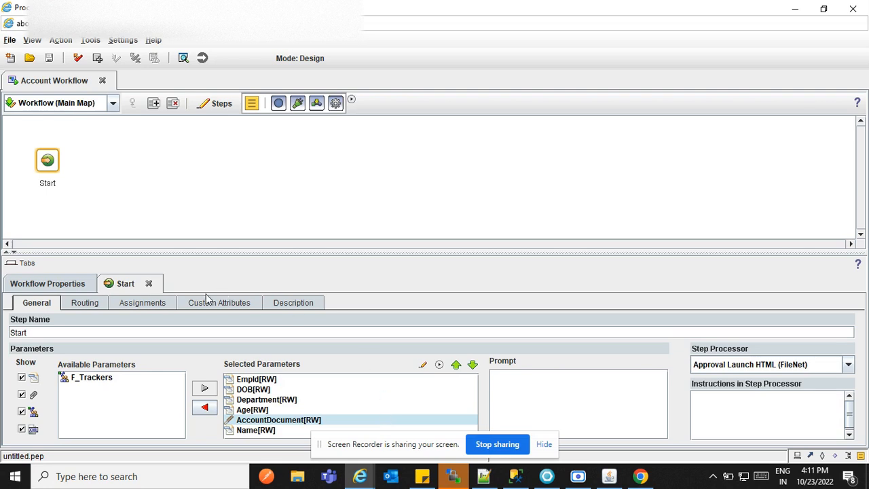
left_click(397, 379)
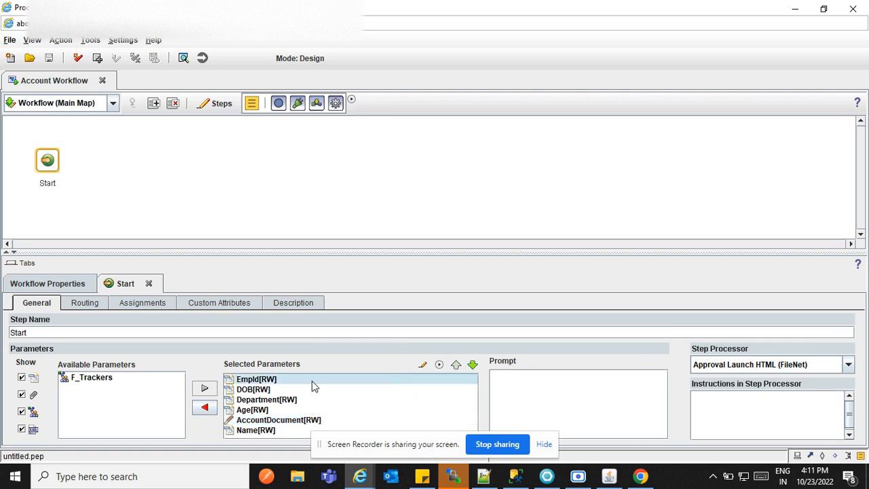
left_click(293, 431)
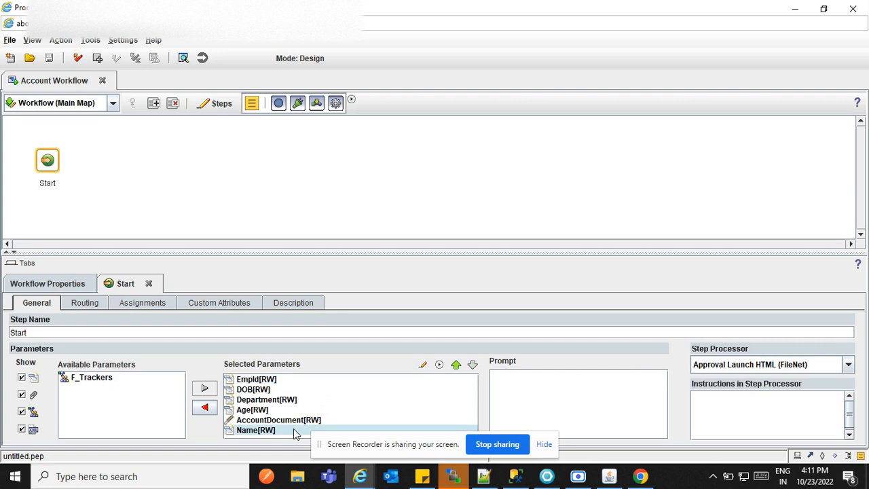
left_click(459, 370)
left_click(458, 370)
left_click(459, 370)
left_click(458, 370)
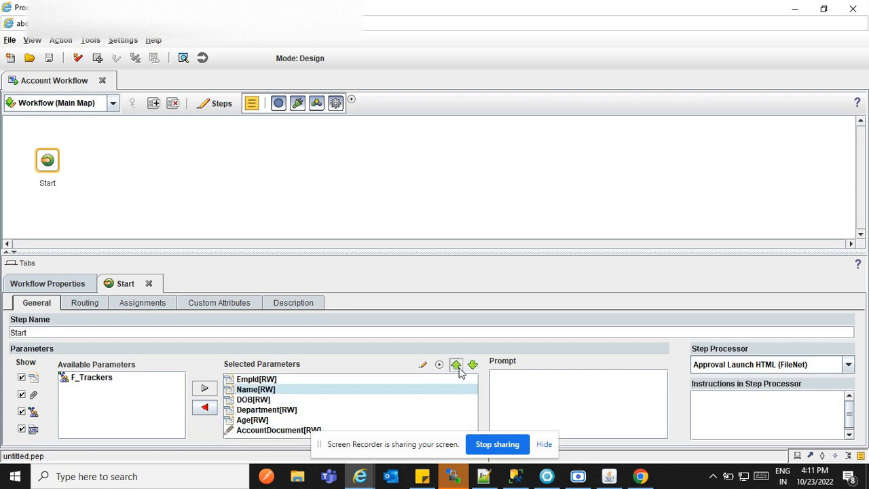
left_click(457, 368)
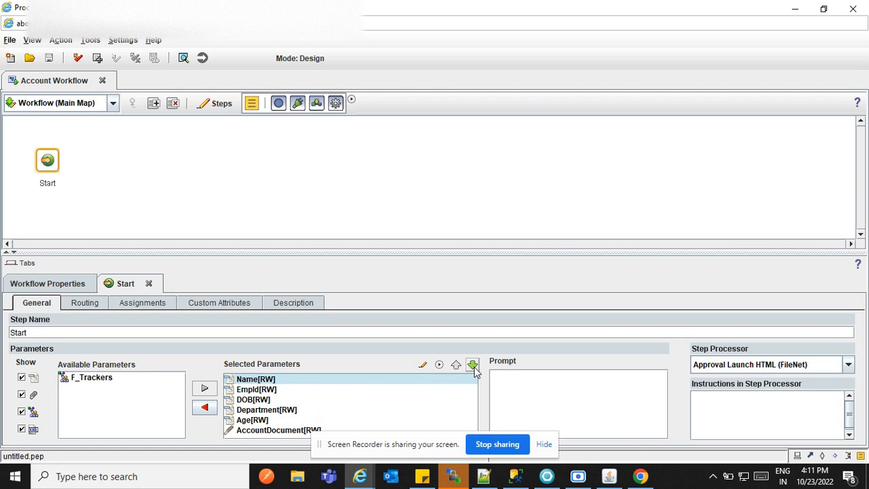
- Move DOB up above EmpId in the parameter list
left_click(412, 391)
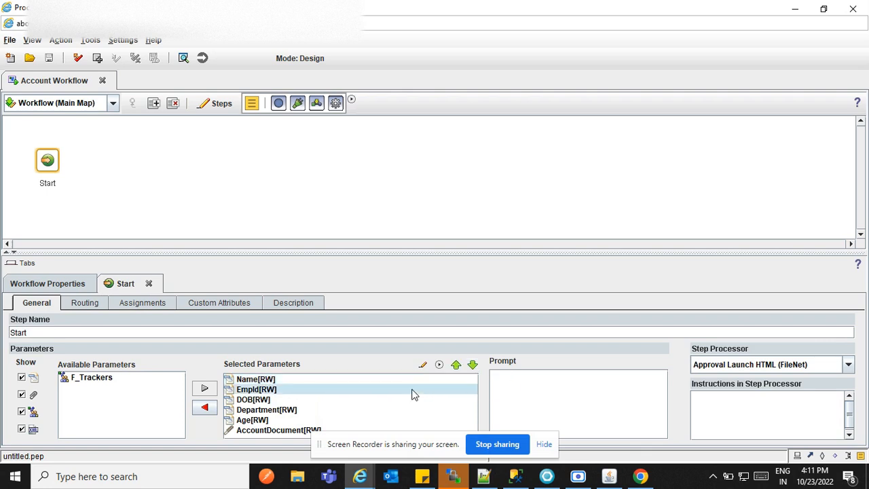
left_click(308, 380)
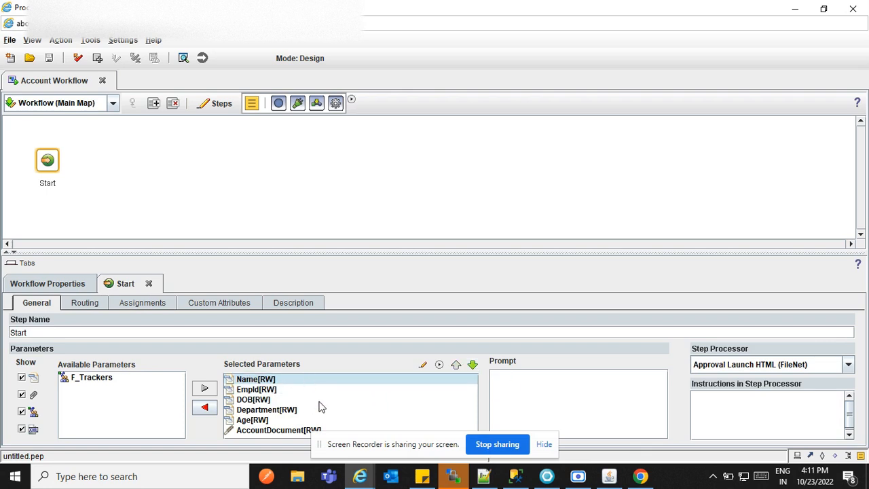
left_click(319, 419)
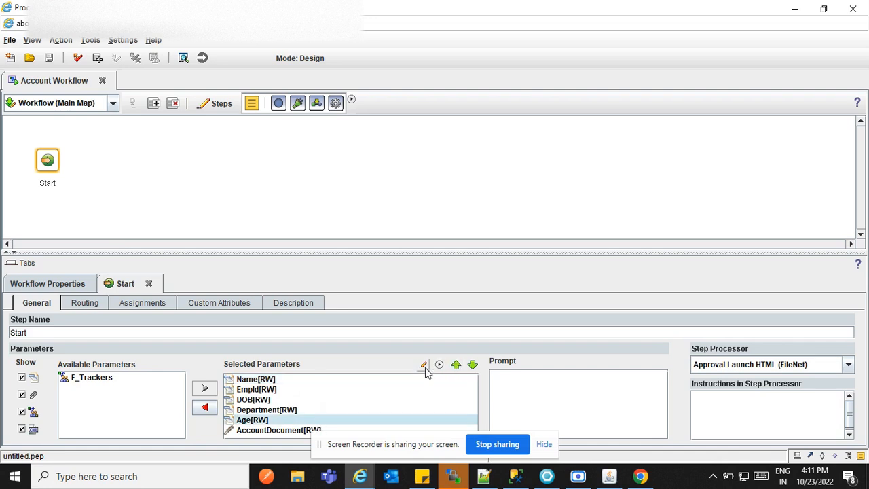
left_click(358, 401)
left_click(441, 380)
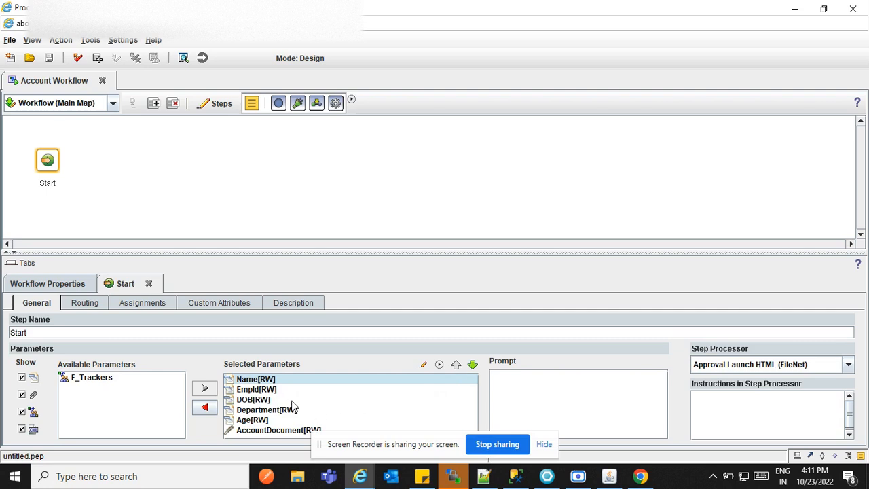
left_click(293, 400)
left_click(455, 365)
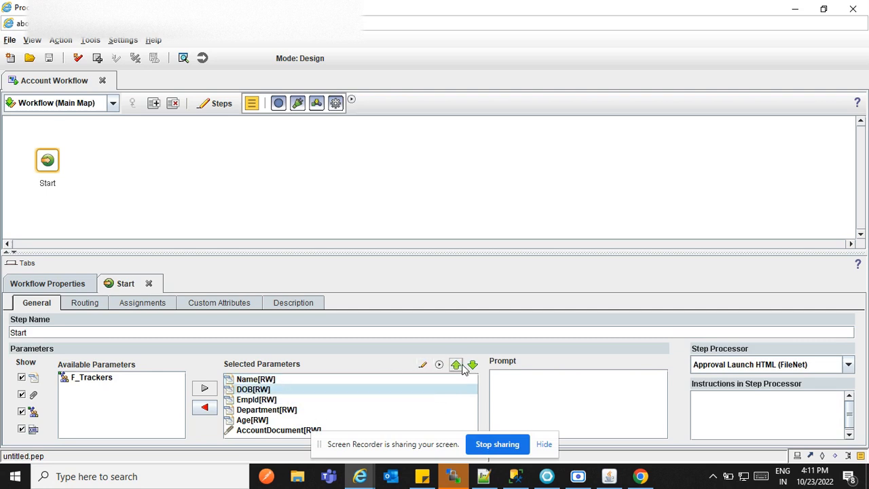
- Move Age up below DOB, giving Name, DOB, Age, EmpId, Department, AccountDocument
left_click(332, 419)
left_click(407, 379)
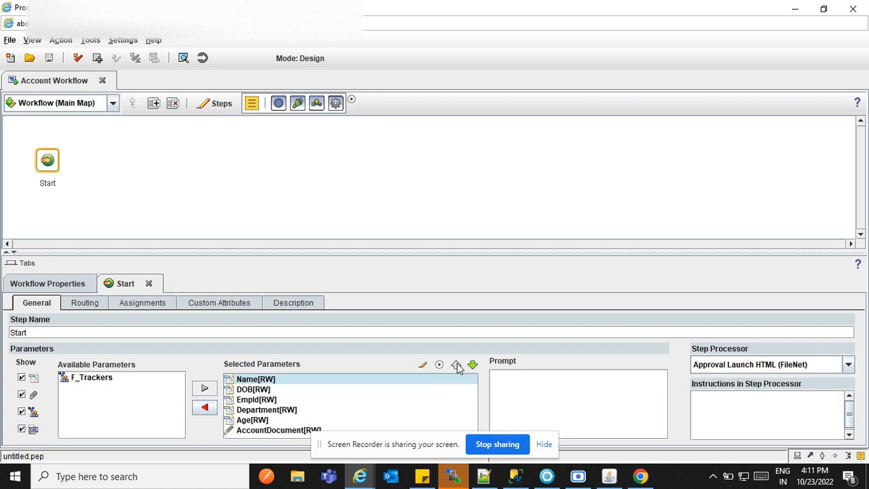
left_click(247, 420)
left_click(455, 365)
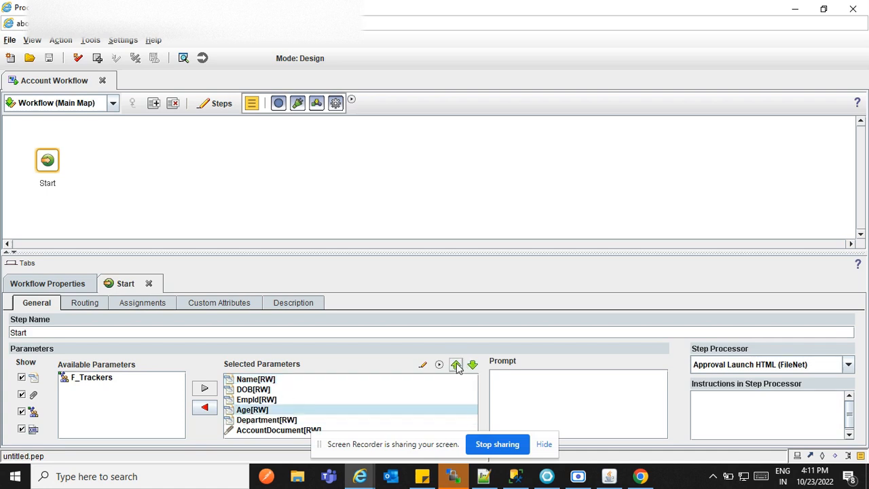
left_click(455, 365)
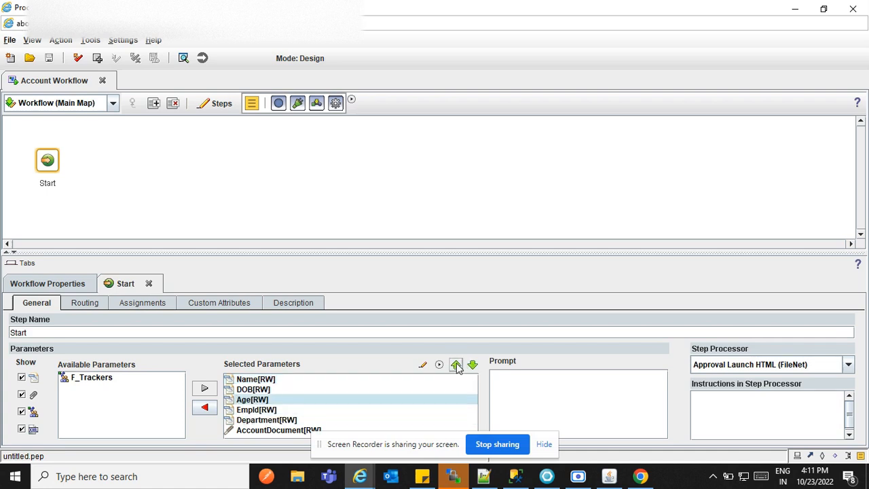
left_click(284, 411)
left_click(283, 420)
left_click(287, 430)
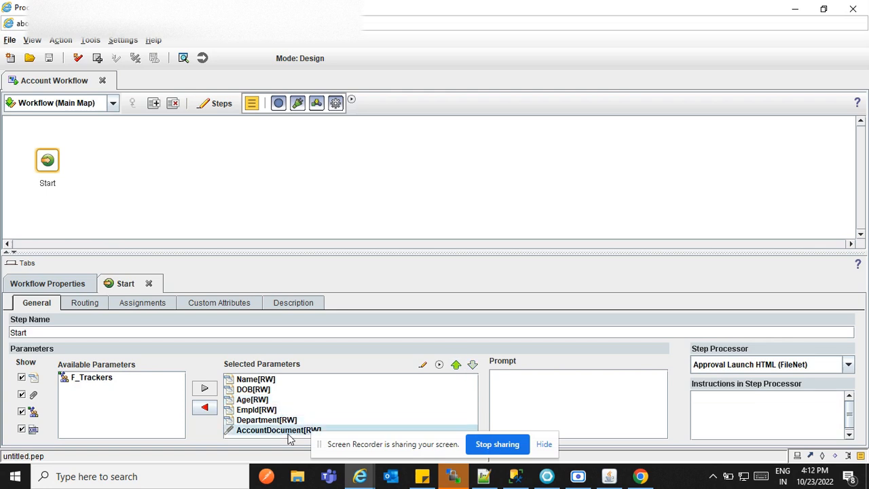
left_click(563, 399)
left_click(301, 401)
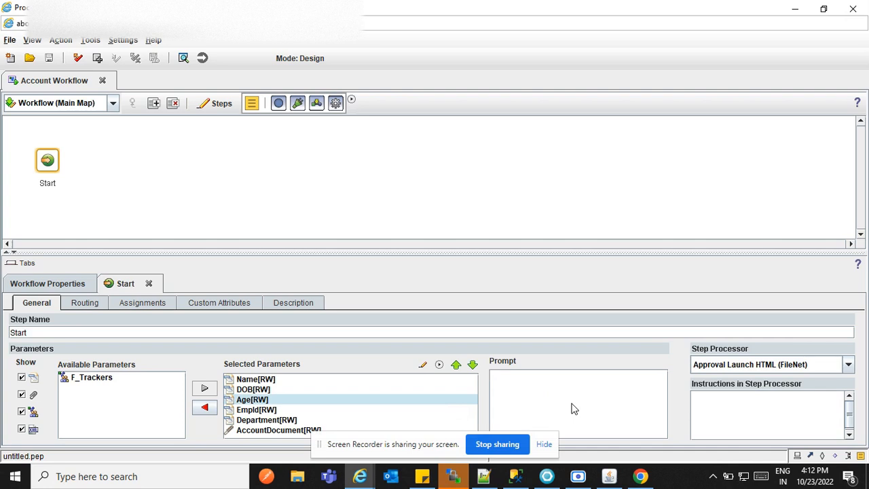
left_click(774, 366)
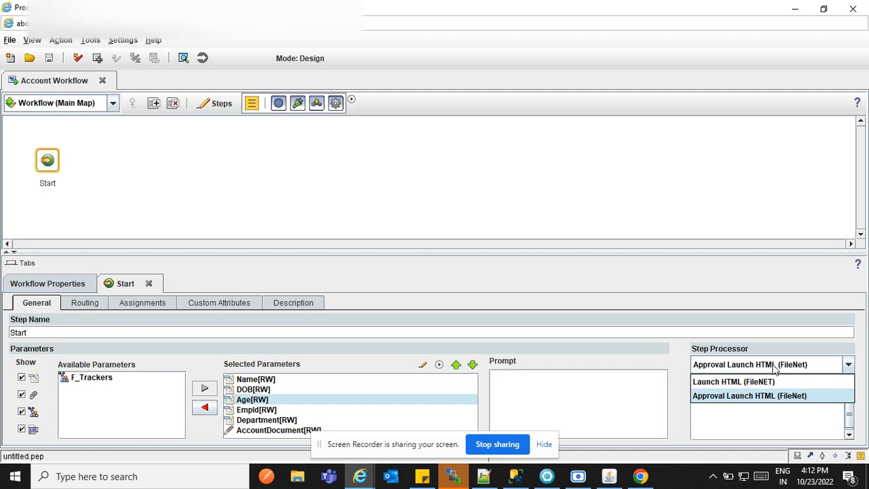
left_click(774, 366)
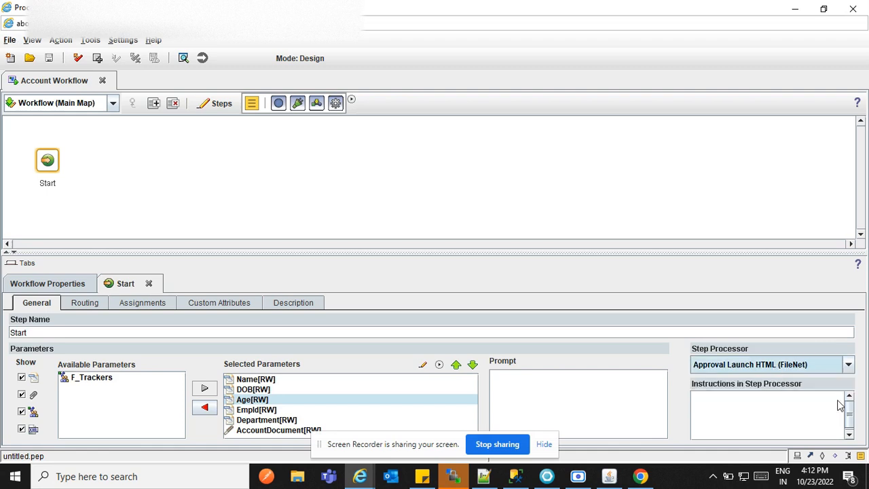
left_click(737, 407)
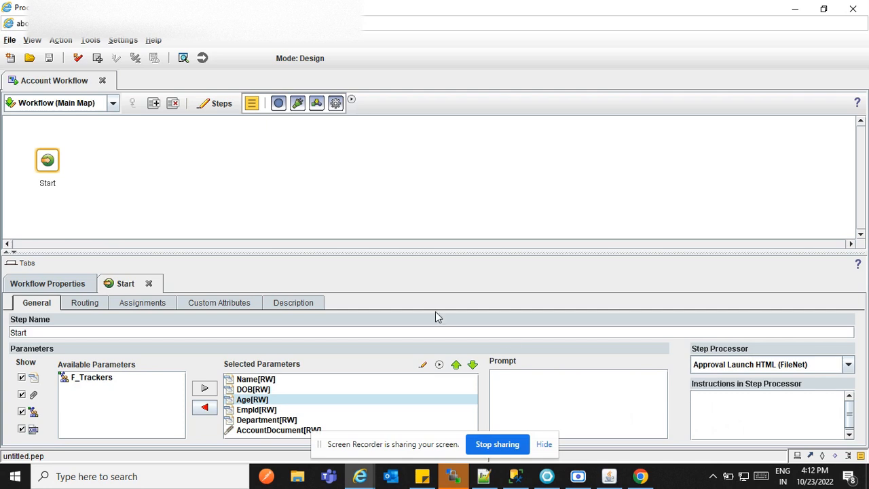
- Look at the Start step's routing settings, then its field Assignments page
left_click(75, 304)
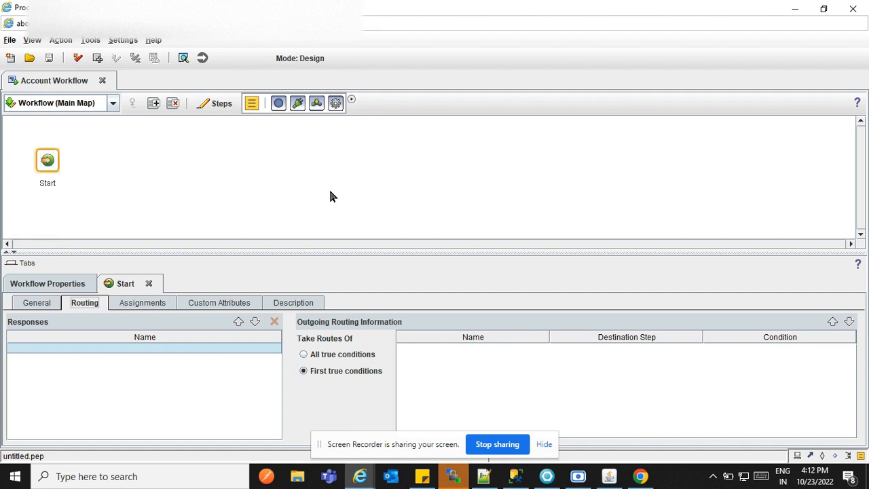
left_click(139, 307)
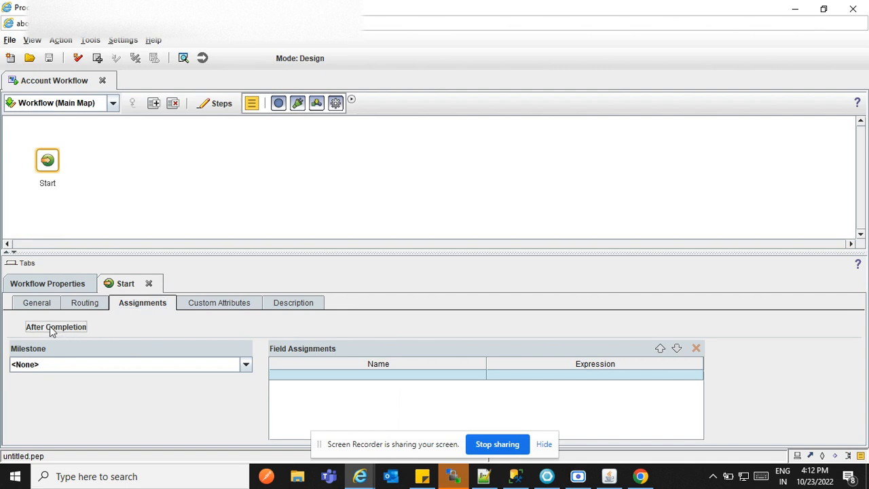
- Set the milestone to <None> and add a field assignment for Department
left_click(110, 361)
left_click(123, 376)
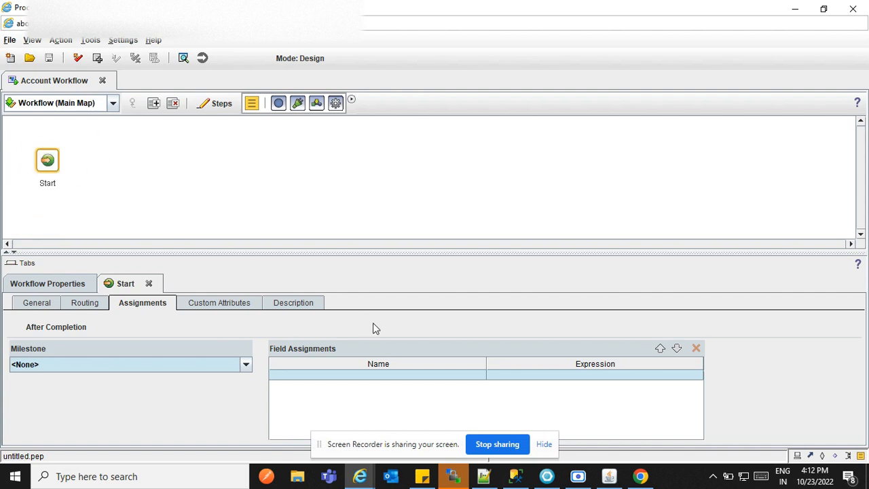
left_click(421, 377)
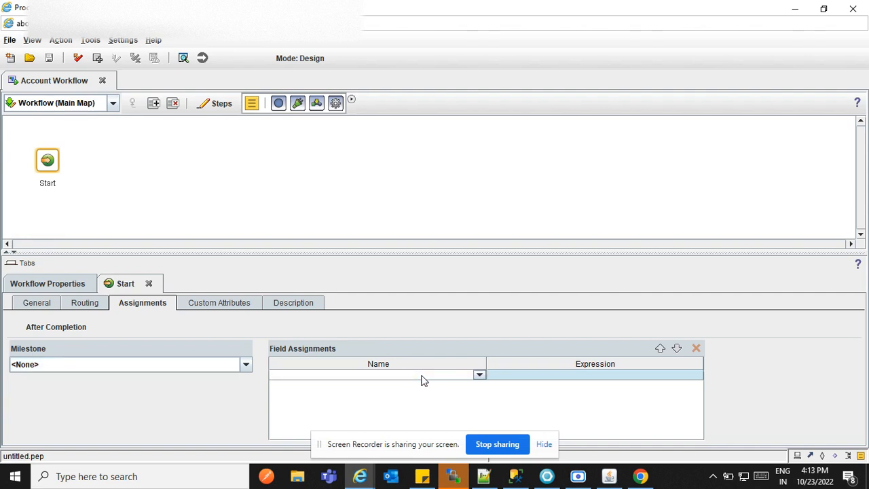
left_click(479, 378)
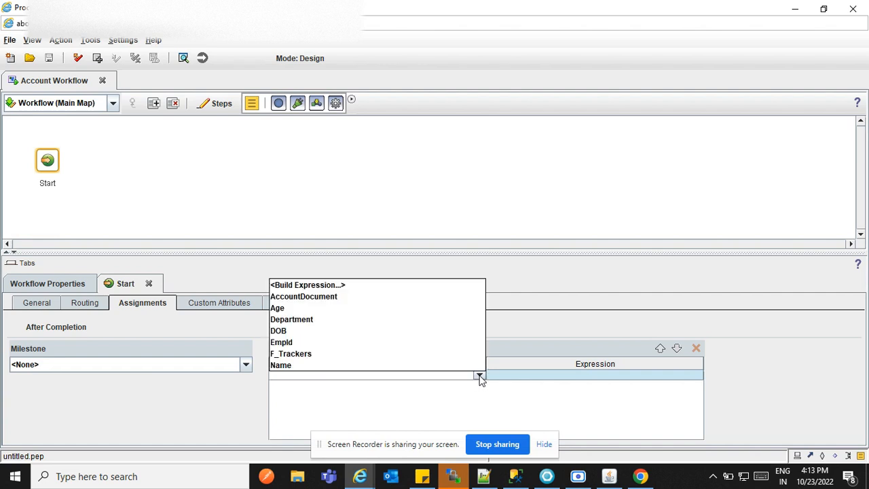
left_click(321, 321)
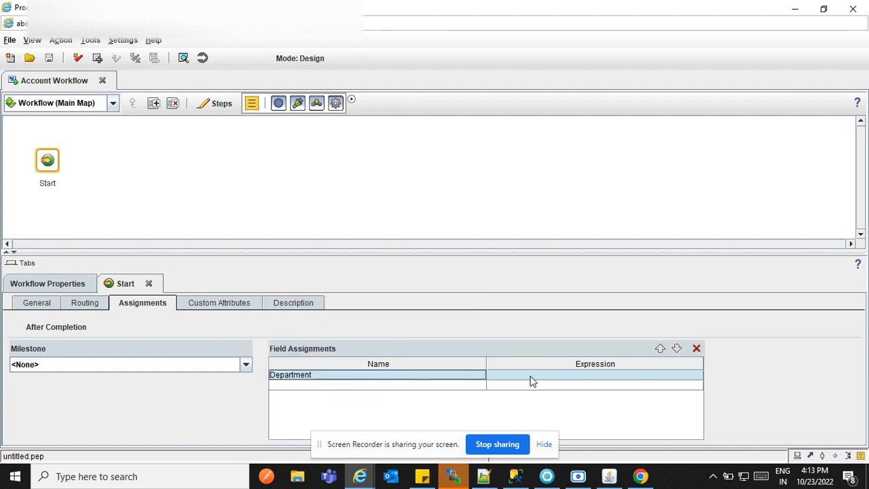
- Enter the expression "Account" for the Department assignment
left_click(544, 376)
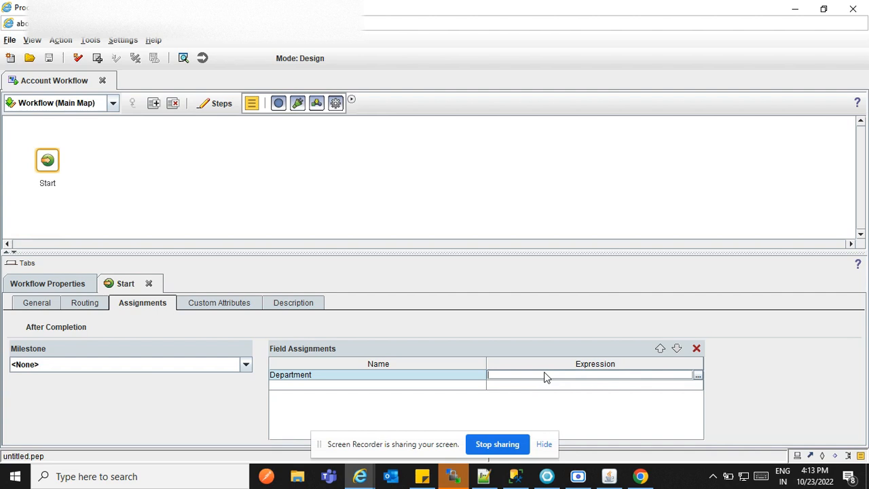
left_click(696, 374)
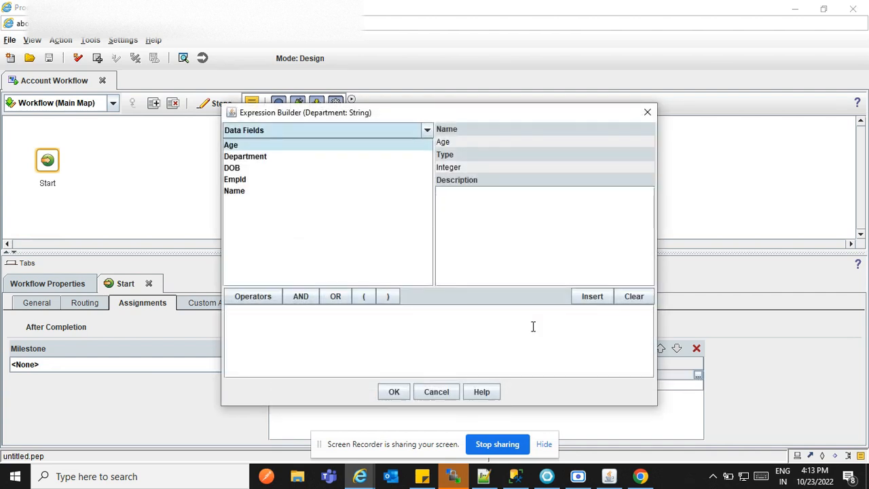
left_click(469, 334)
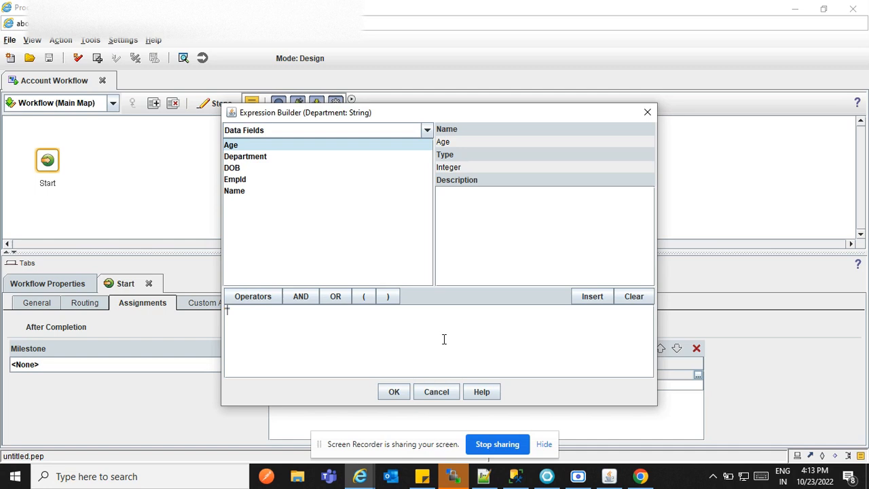
type("\"Account\"")
left_click(394, 390)
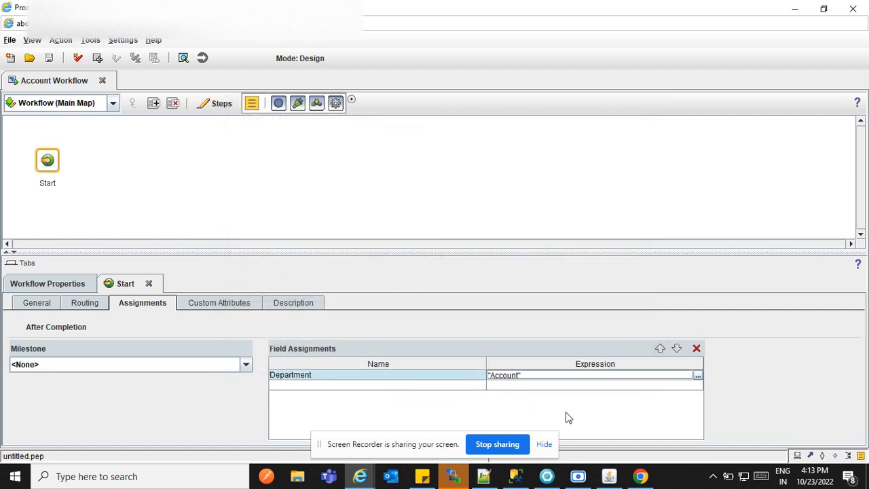
key("Return")
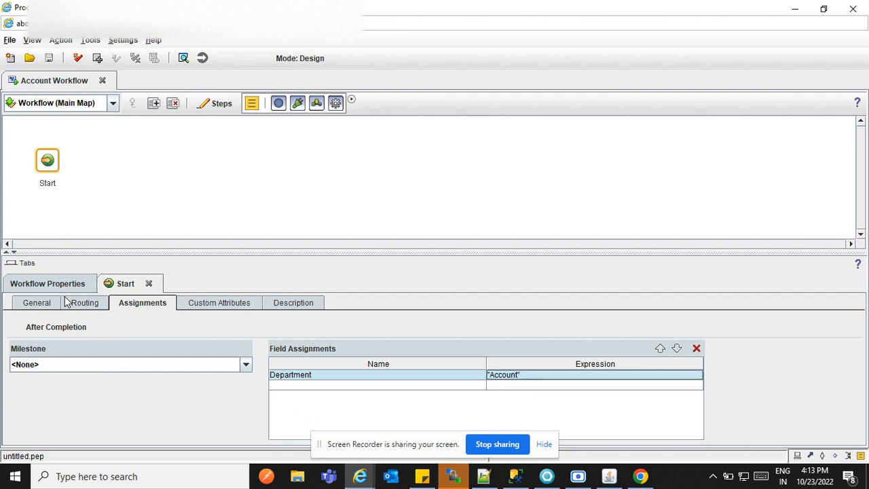
- Review the workflow's data fields, then return to the Start step's General settings
left_click(39, 280)
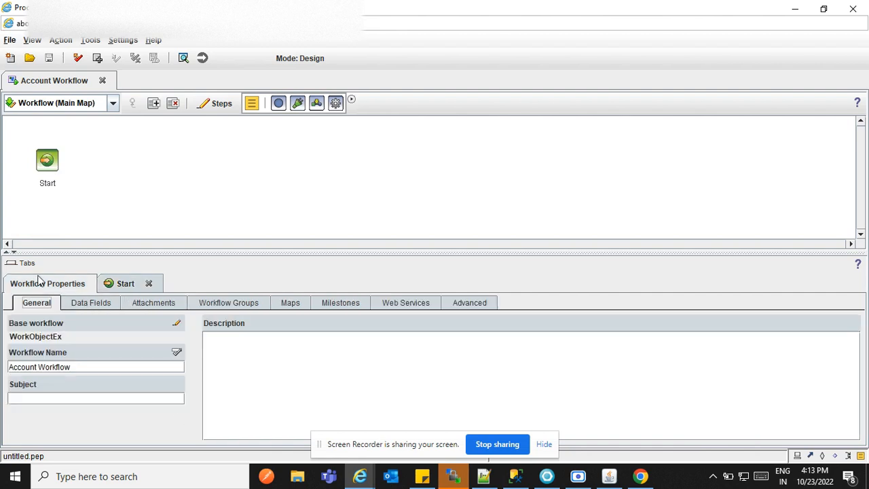
left_click(91, 303)
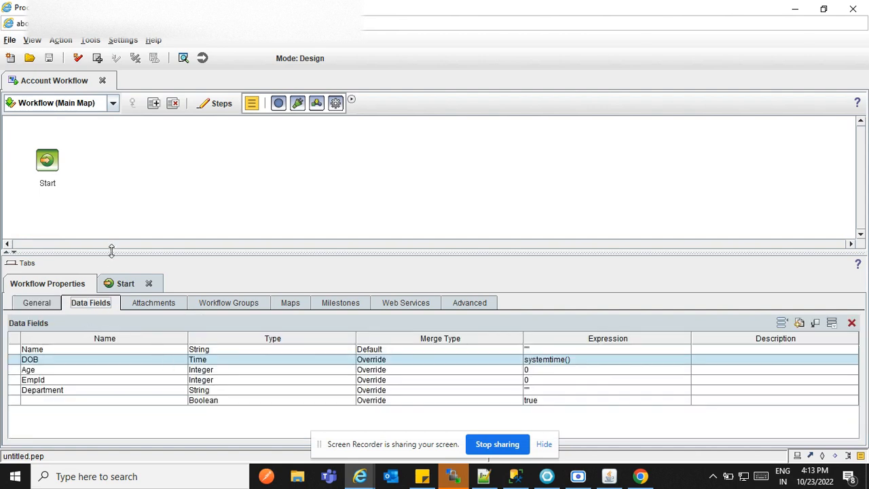
left_click(125, 284)
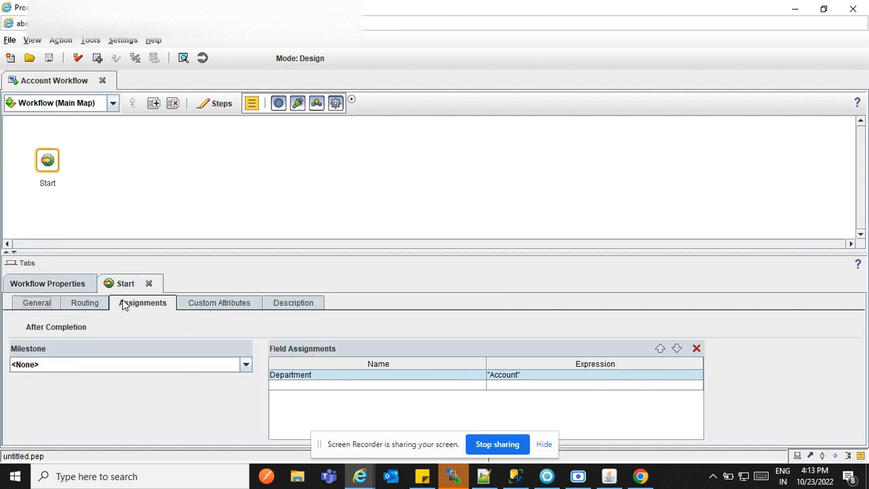
left_click(38, 307)
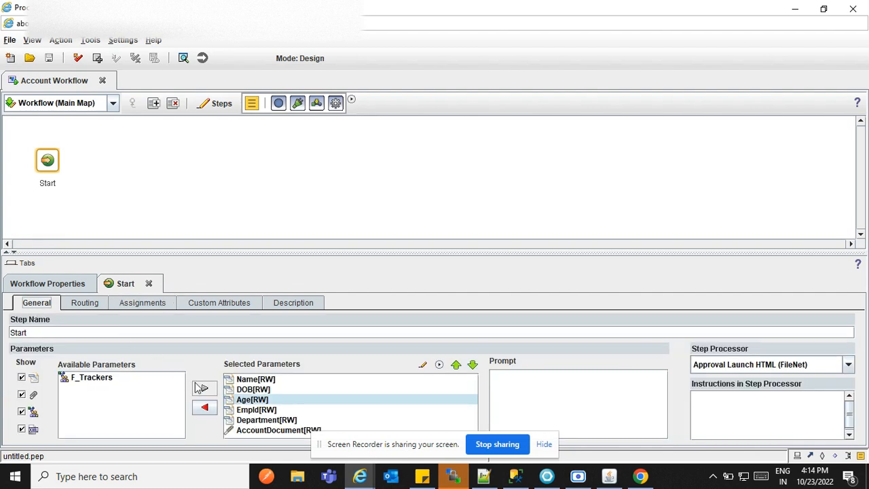
- Make Department read-only, then remove it from the Start step's parameters
left_click(266, 420)
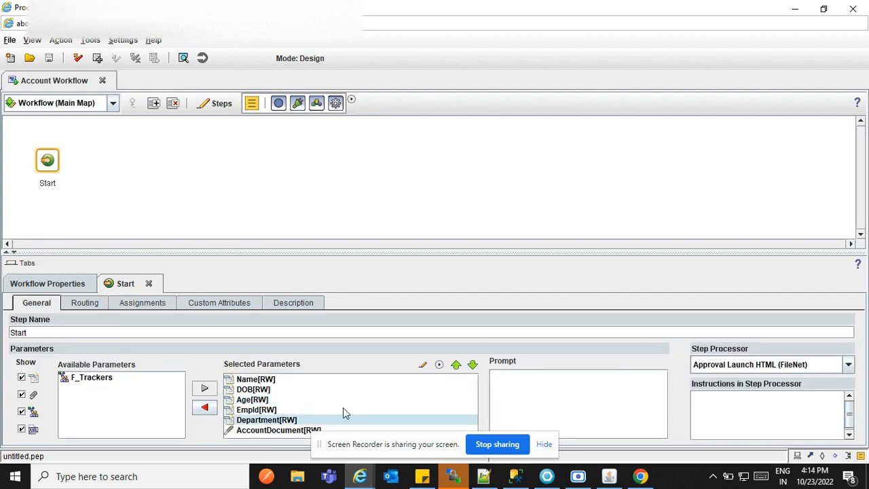
left_click(439, 366)
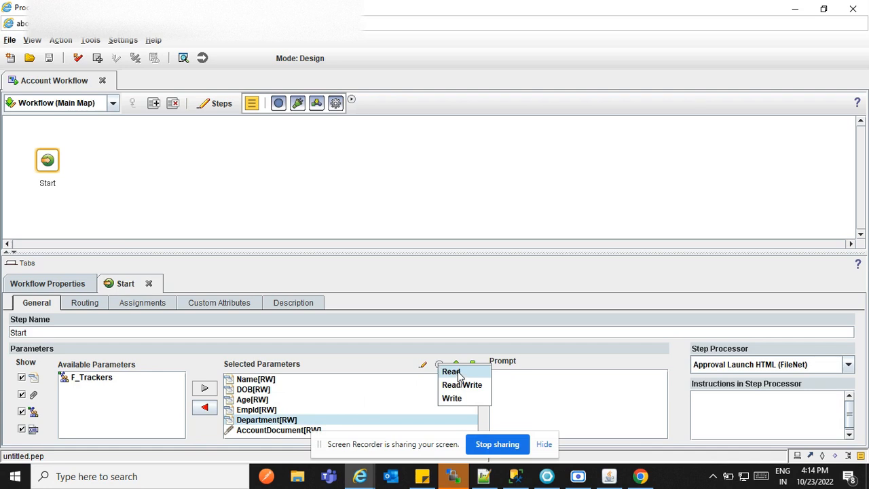
left_click(456, 374)
left_click(348, 411)
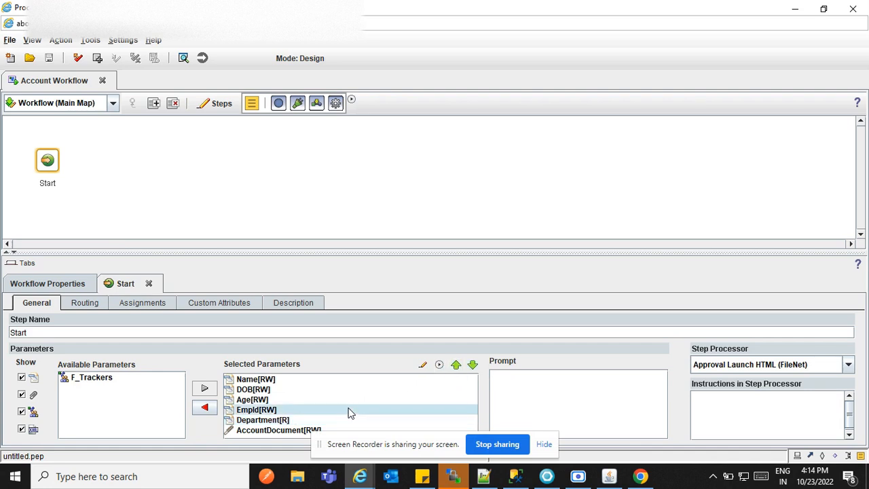
left_click(352, 422)
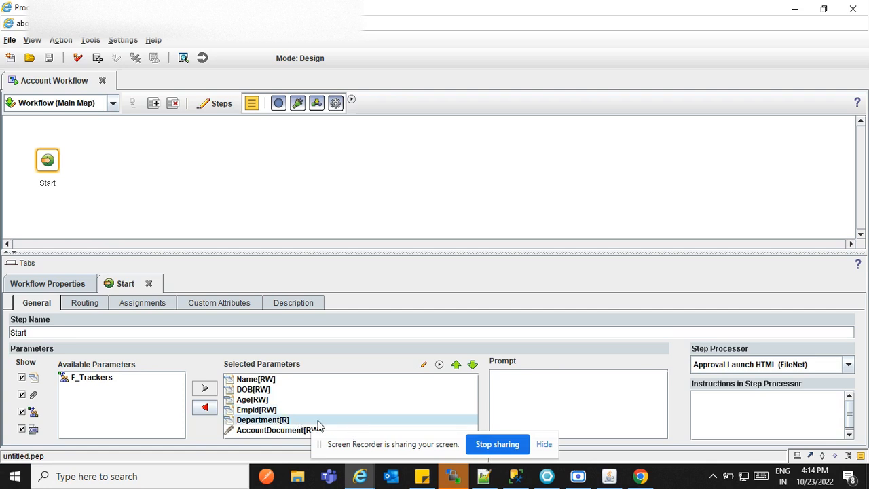
left_click(207, 407)
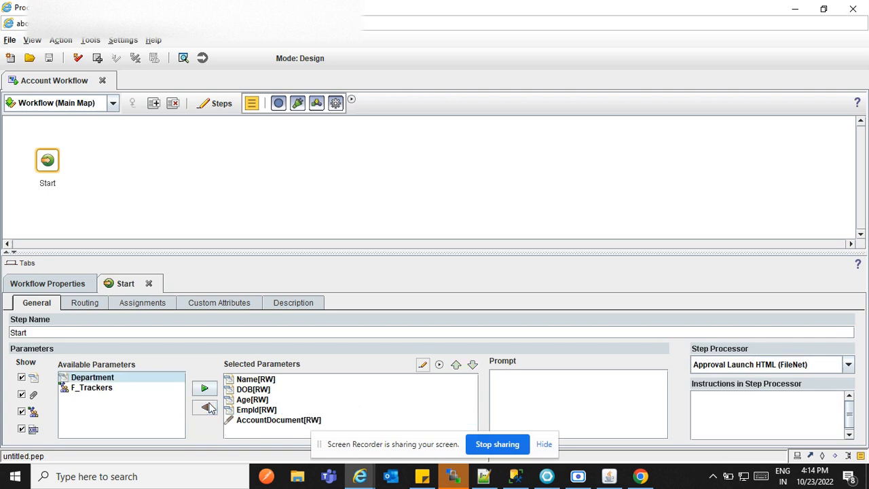
left_click(152, 405)
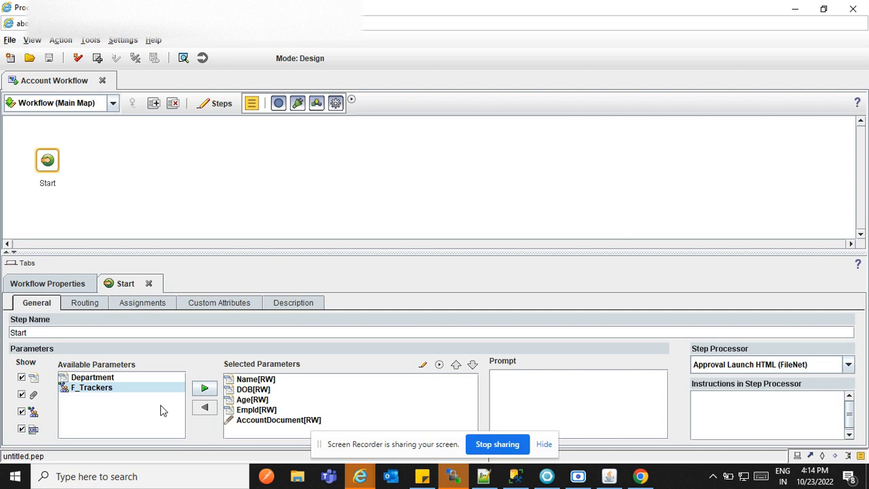
- Look through the Start step's Routing, Assignments and Attributes tabs, ending on its empty Description
left_click(85, 307)
left_click(129, 306)
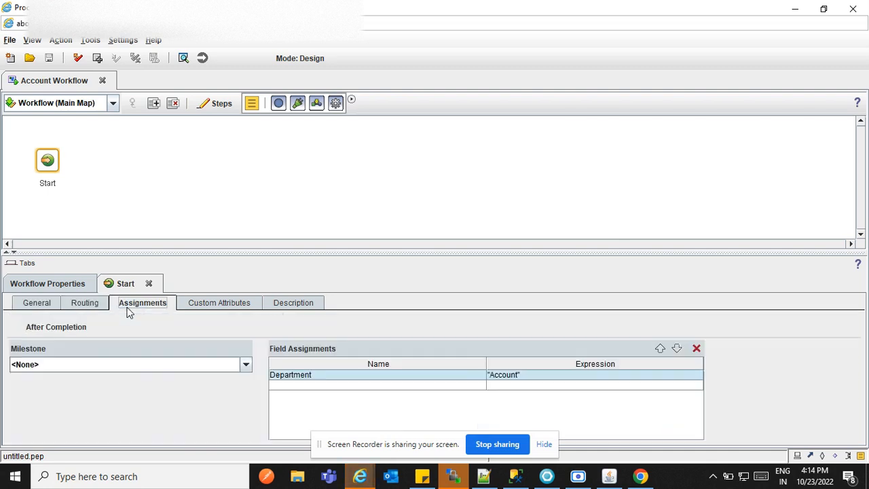
left_click(211, 302)
left_click(138, 351)
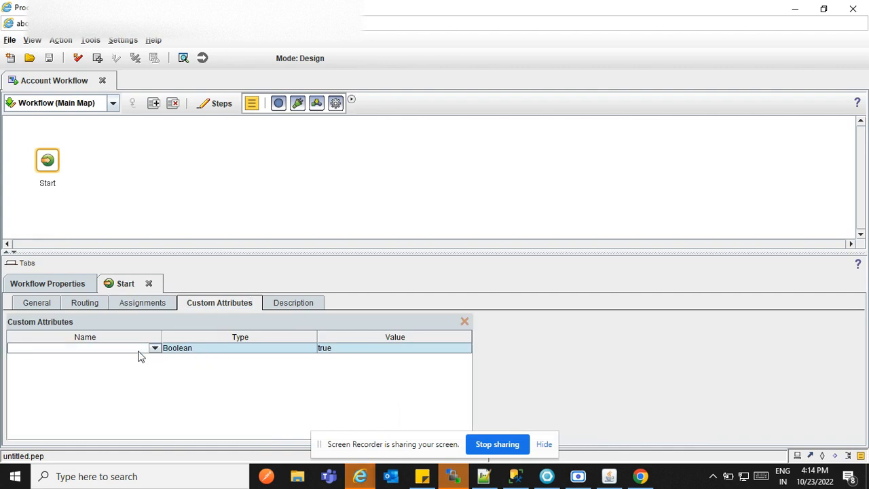
left_click(155, 349)
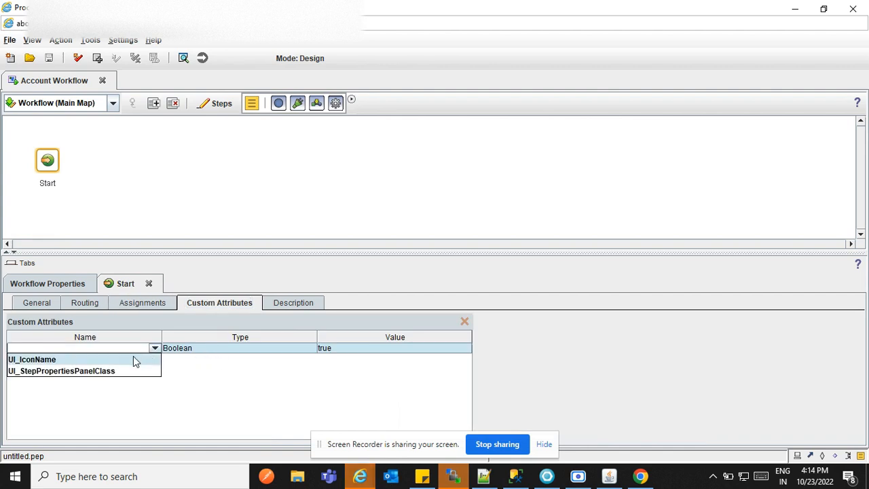
left_click(249, 401)
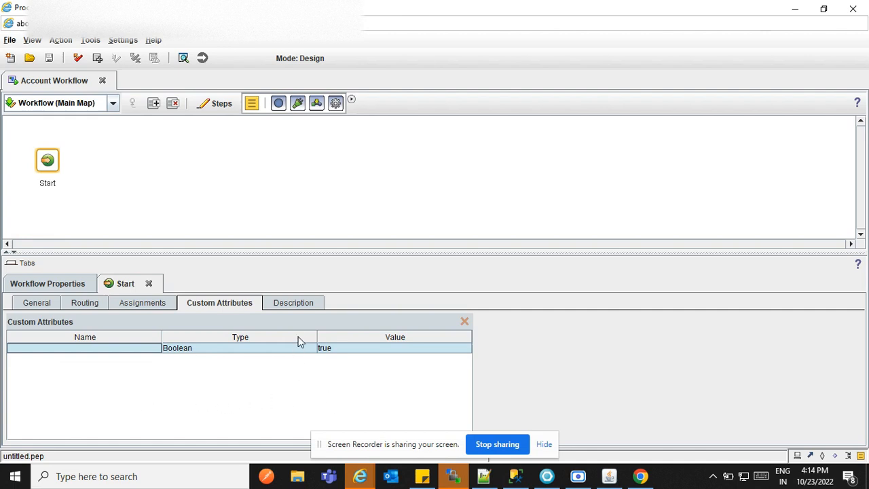
left_click(299, 307)
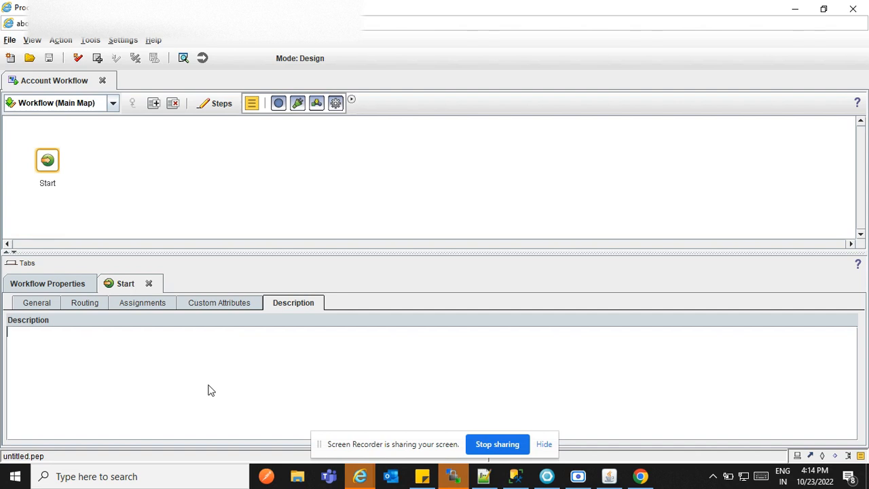
- Enter 'Launch Step Details' as the Start step's description
type("Launch Step Details")
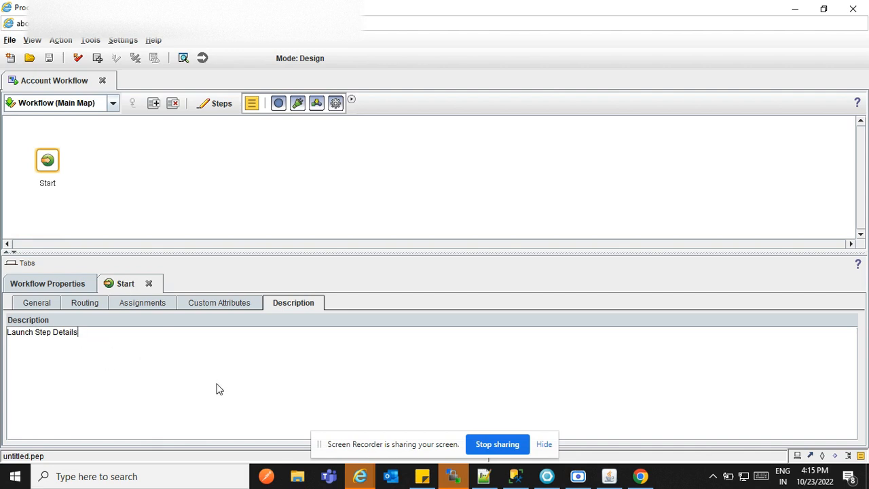
- Place a new Activity step beside Start on the main map
left_click(224, 184)
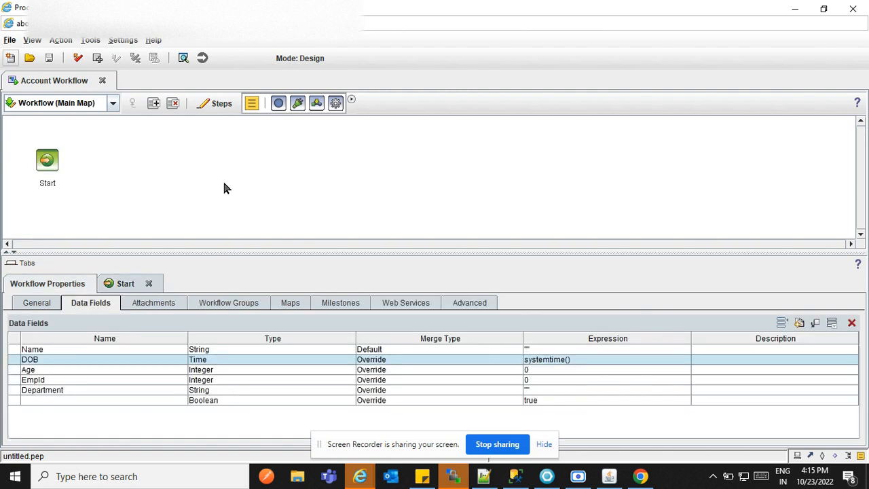
left_click(278, 105)
left_click(139, 147)
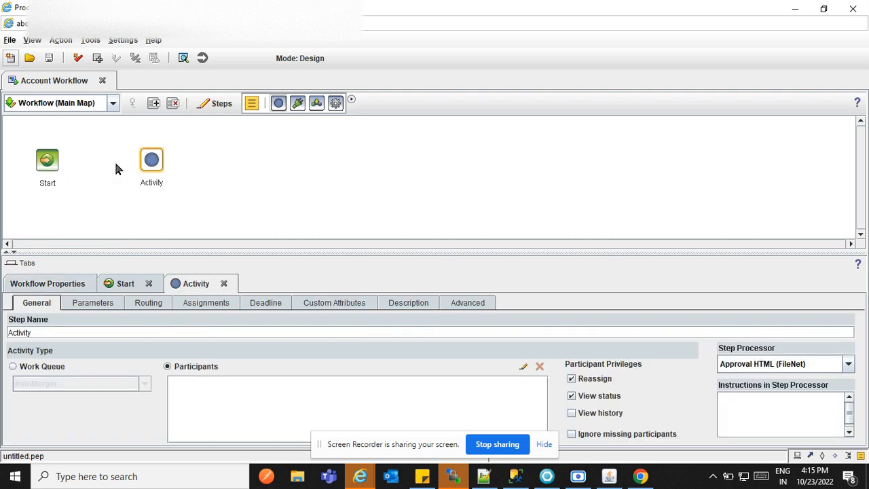
left_click_drag(154, 166, 149, 168)
left_click_drag(148, 167, 147, 165)
left_click(141, 161)
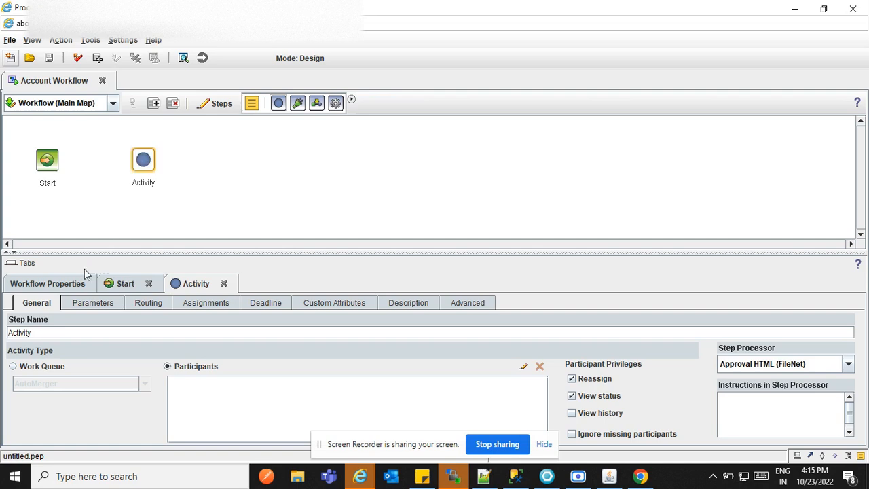
- Review the new activity's map, general, parameter and assignment settings
left_click(455, 306)
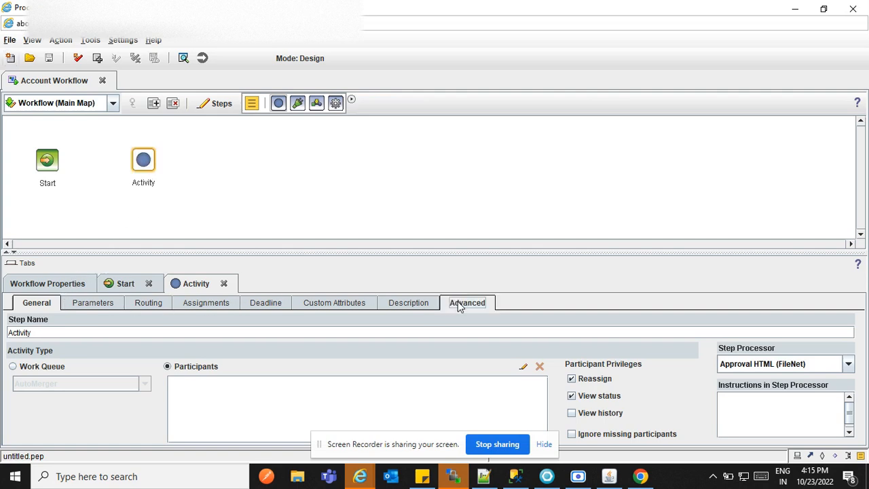
left_click(49, 306)
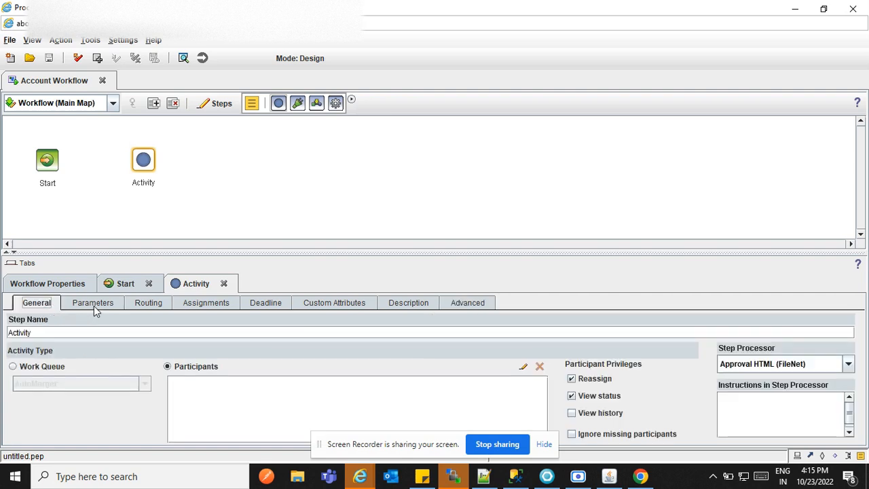
left_click(93, 306)
left_click(207, 304)
left_click(452, 307)
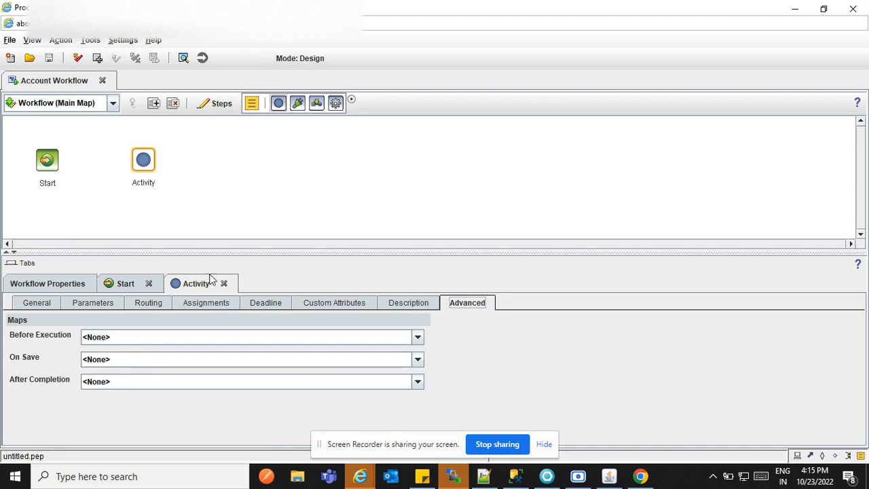
left_click(44, 305)
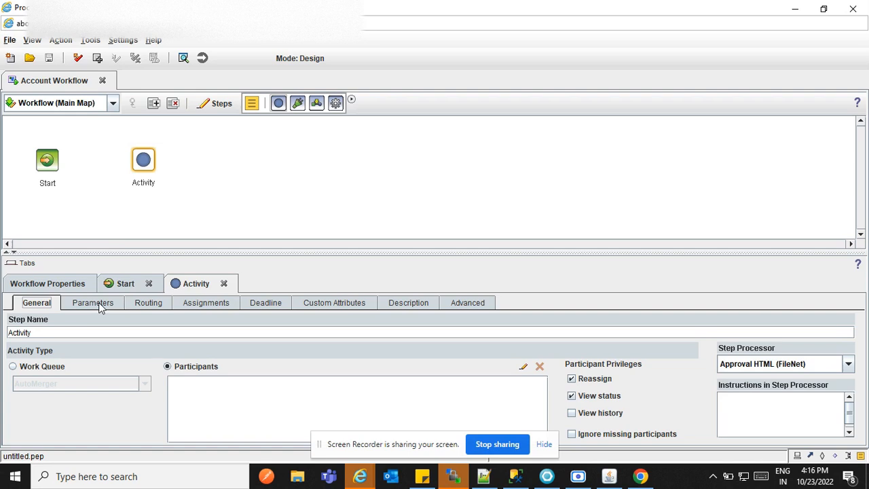
- Clear the default Activity step name, trying a few placeholder names
left_click(90, 332)
key("BackSpace")
key("BackSpace")
key("BackSpace")
key("BackSpace")
key("BackSpace")
key("BackSpace")
key("BackSpace")
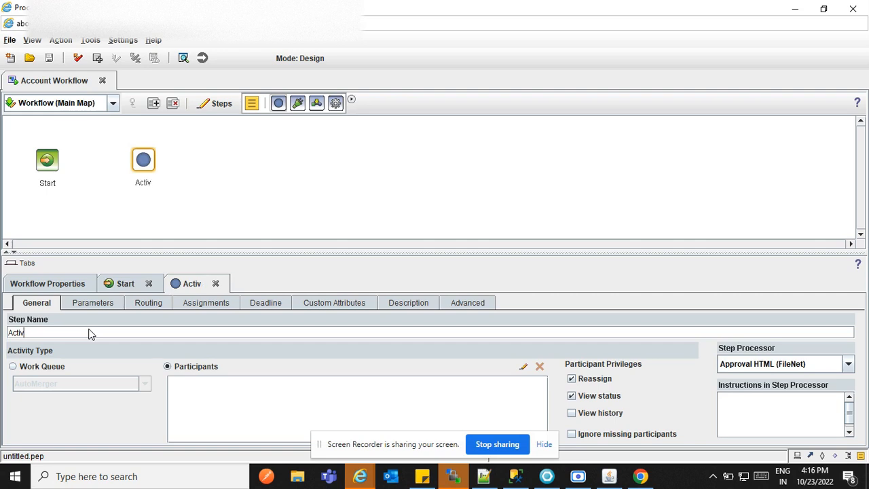
key("BackSpace")
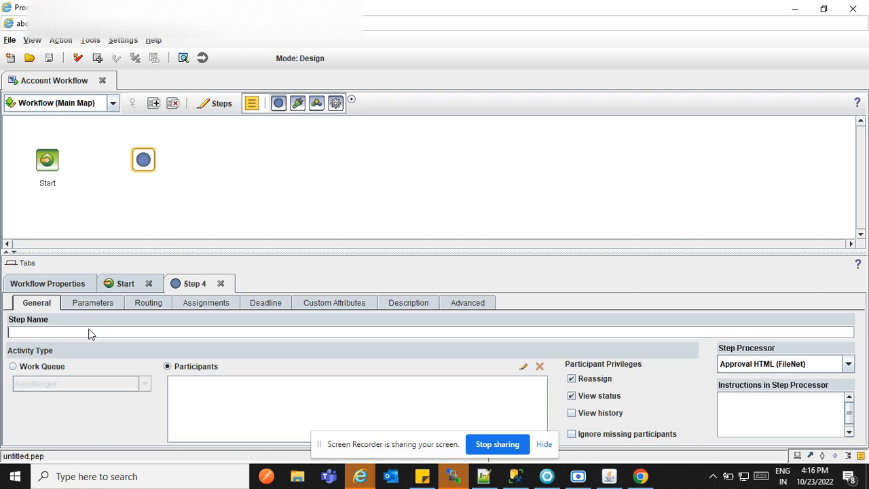
type("A")
key("BackSpace")
type("Ac")
key("BackSpace")
key("BackSpace")
type("HR")
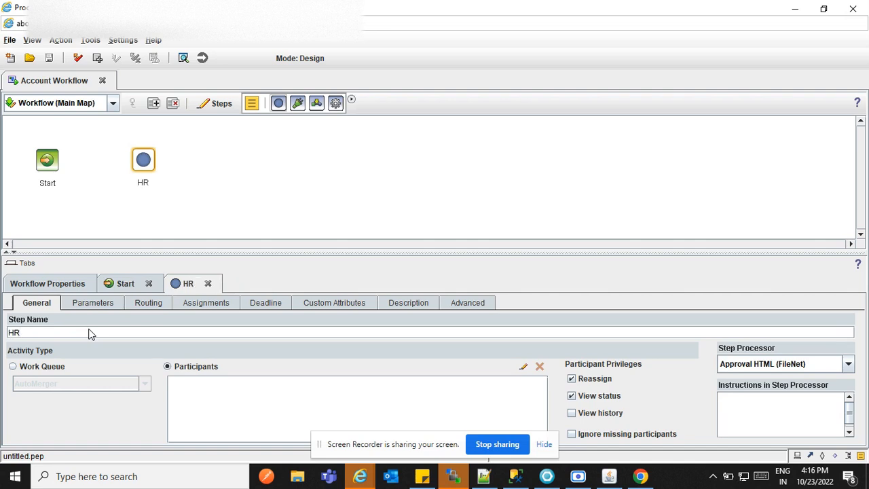
key("BackSpace")
key("BackSpace")
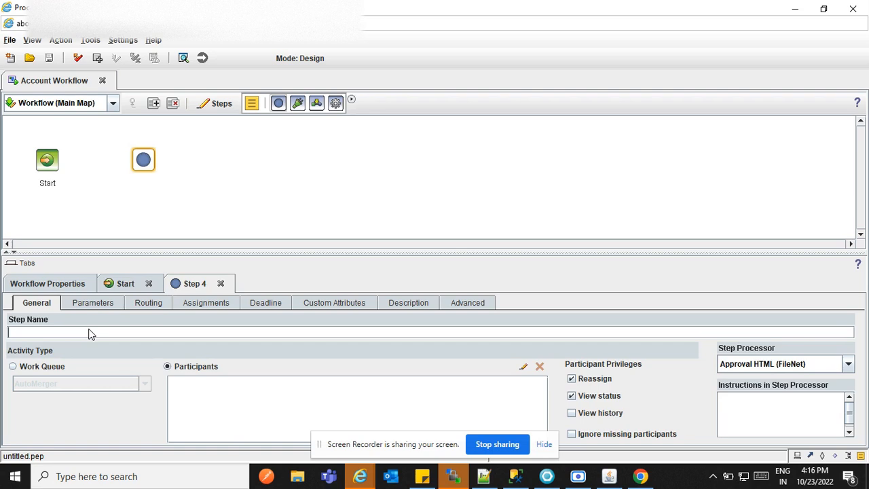
- Enter TemsCheck as the step name and correct its spelling
type("Tems")
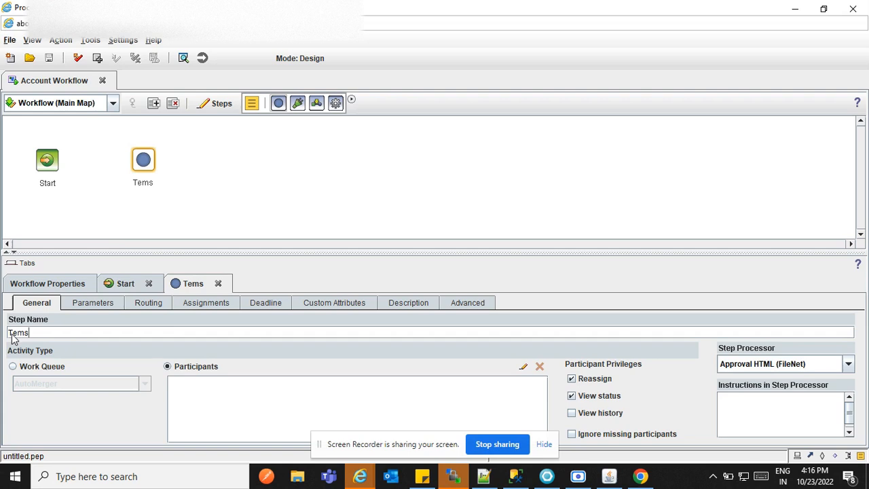
type("Check")
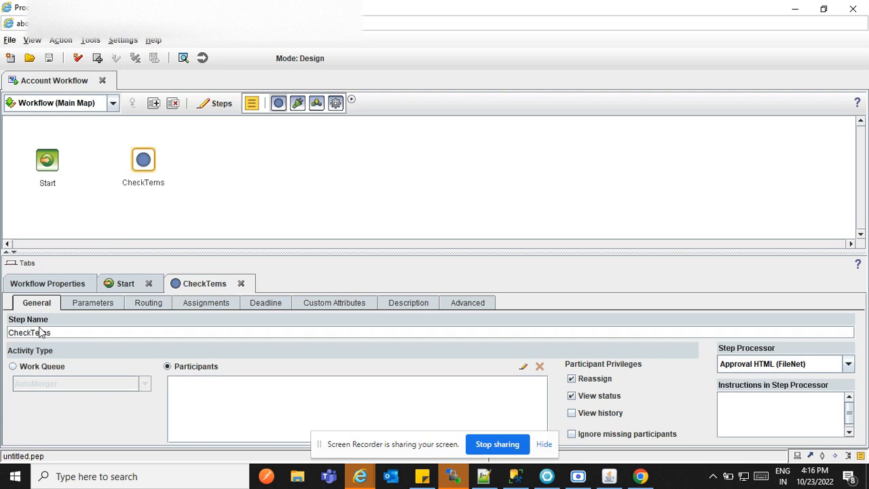
left_click(39, 332)
type("a")
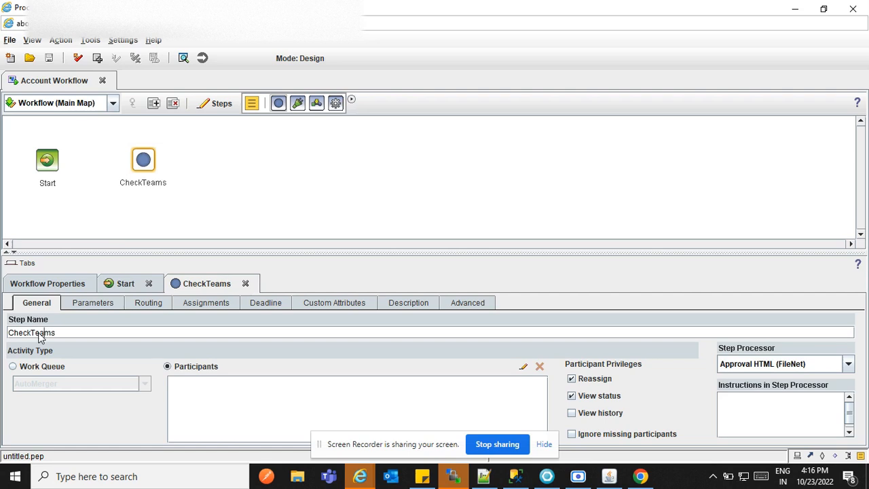
left_click(30, 335)
key("BackSpace")
key("BackSpace")
key("BackSpace")
key("BackSpace")
key("BackSpace")
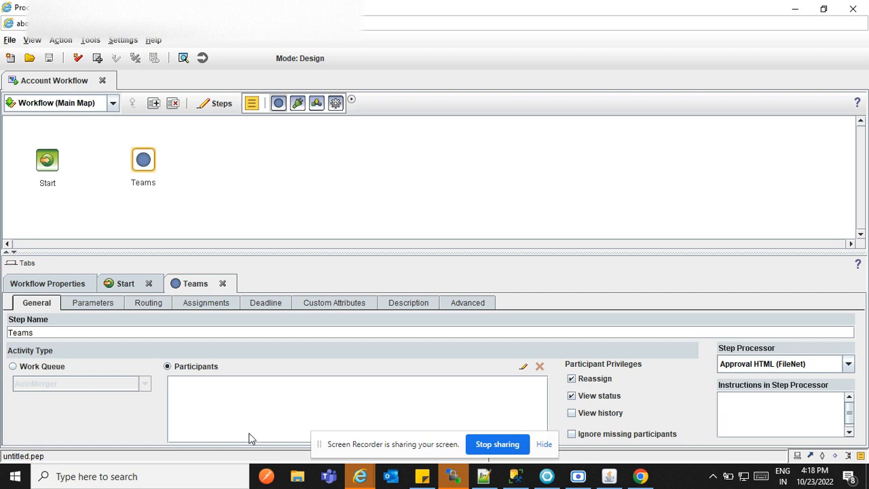
- Open the Participant Selection dialog for the Teams step
left_click(522, 366)
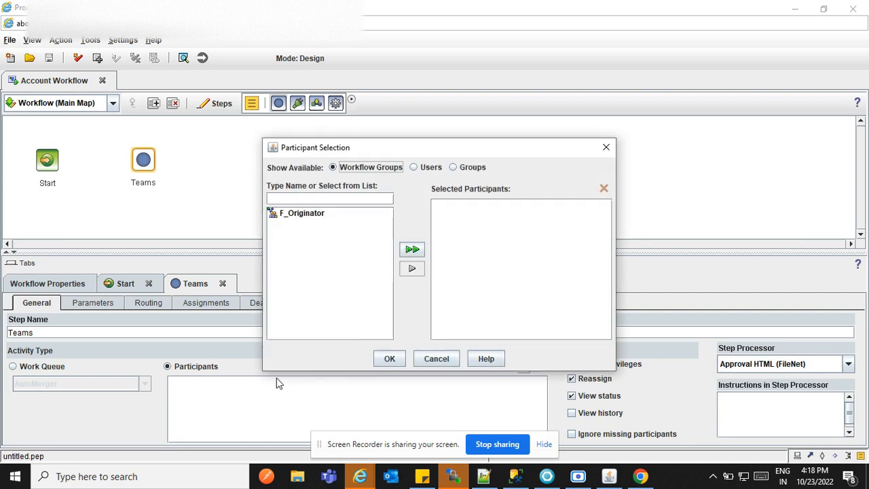
left_click(437, 360)
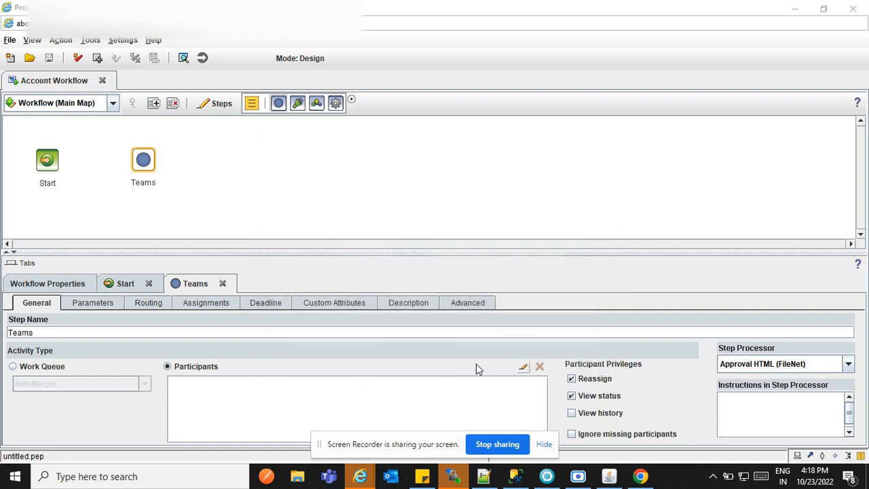
left_click(523, 368)
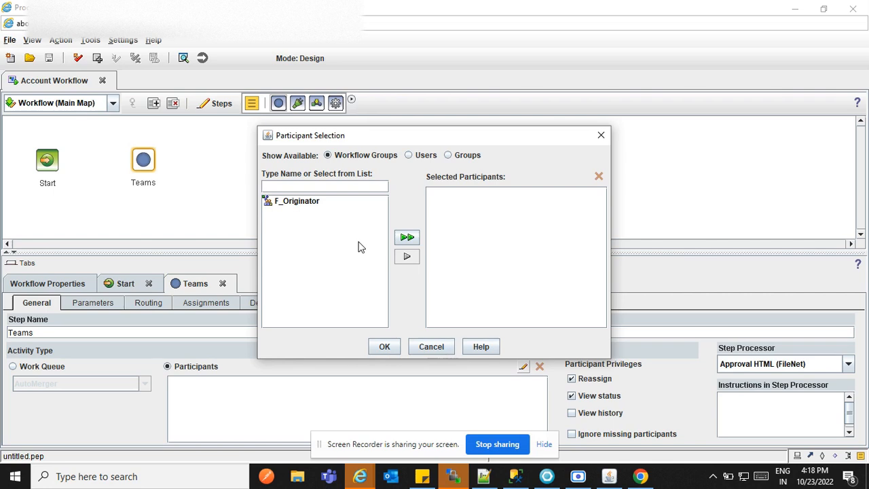
left_click(408, 156)
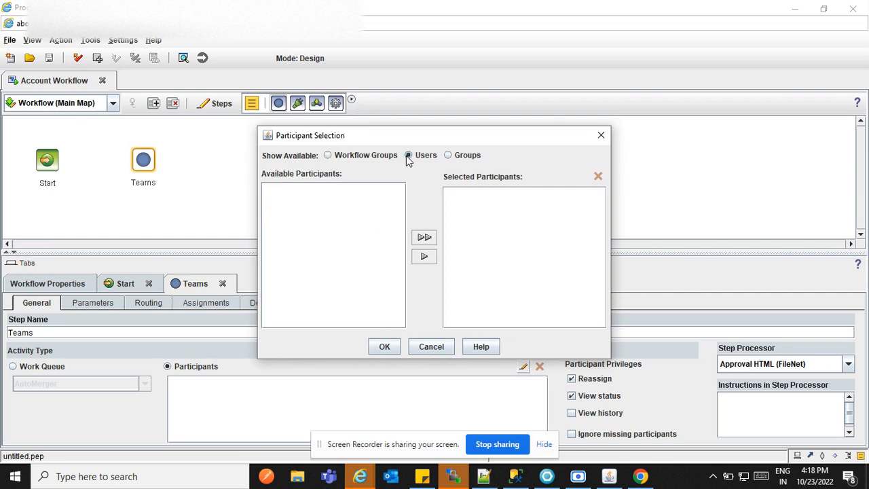
left_click(448, 156)
left_click(408, 156)
left_click(327, 156)
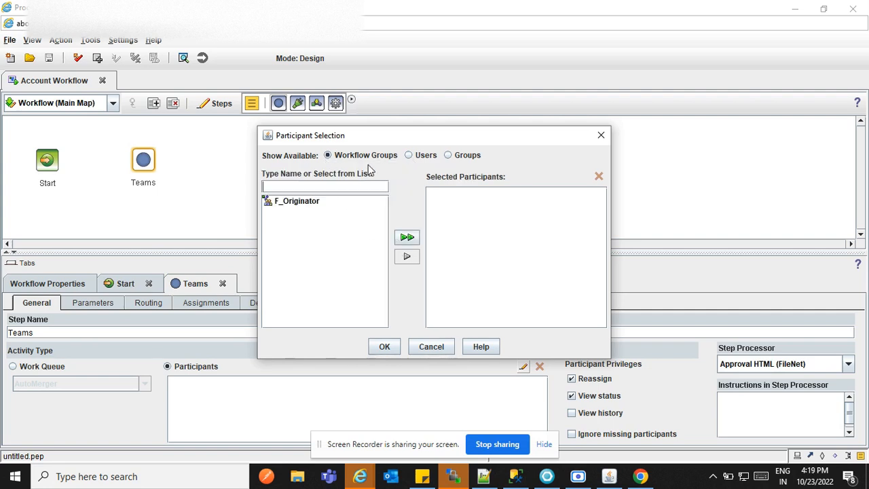
left_click(408, 155)
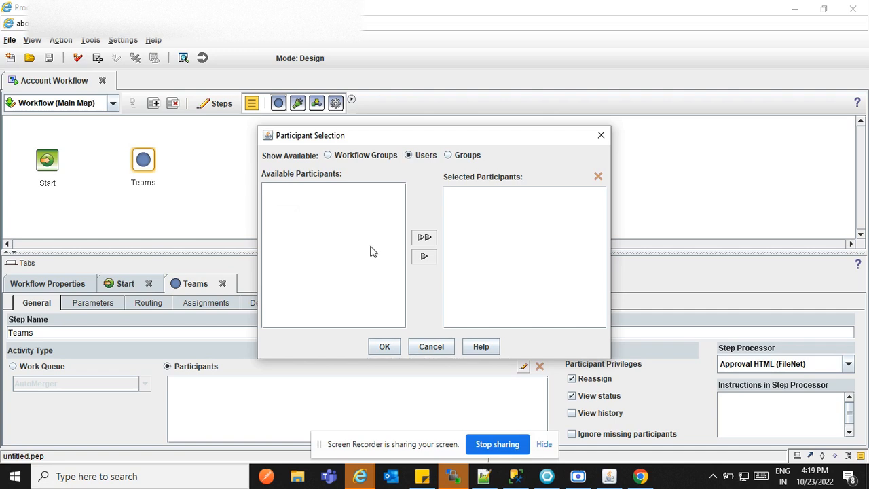
left_click(447, 159)
left_click(414, 159)
left_click(360, 155)
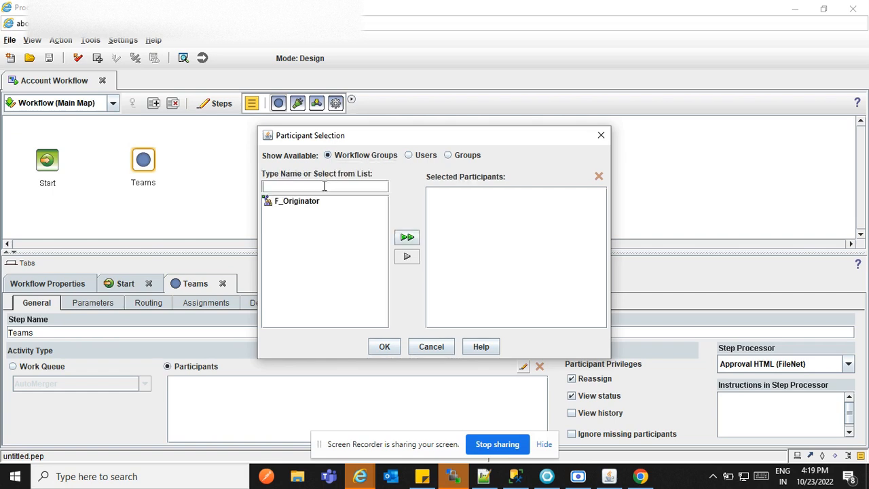
left_click(430, 347)
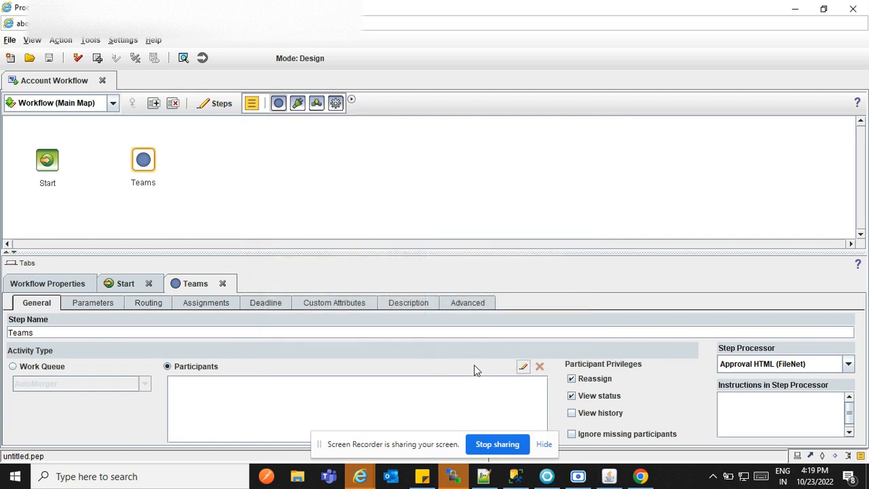
left_click(522, 367)
- Log in to Content Navigator with the account password, then return to the Process Designer window
mouse_move(358, 480)
left_click(286, 424)
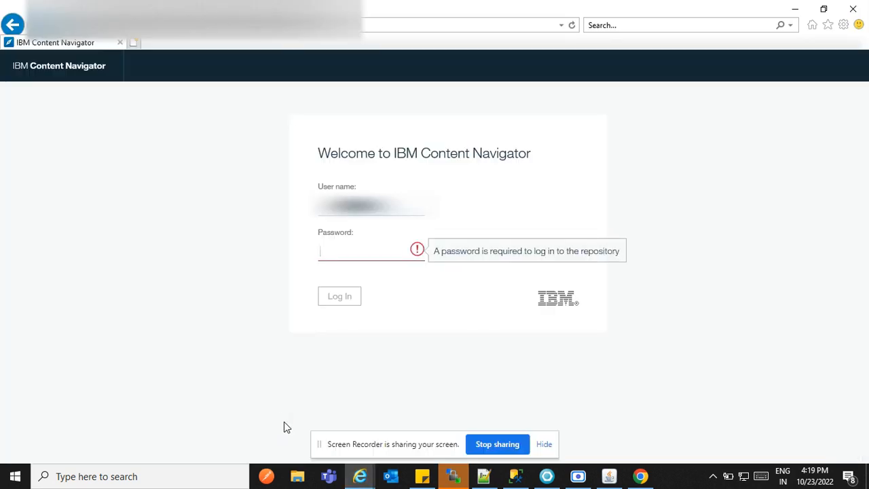
type("**********")
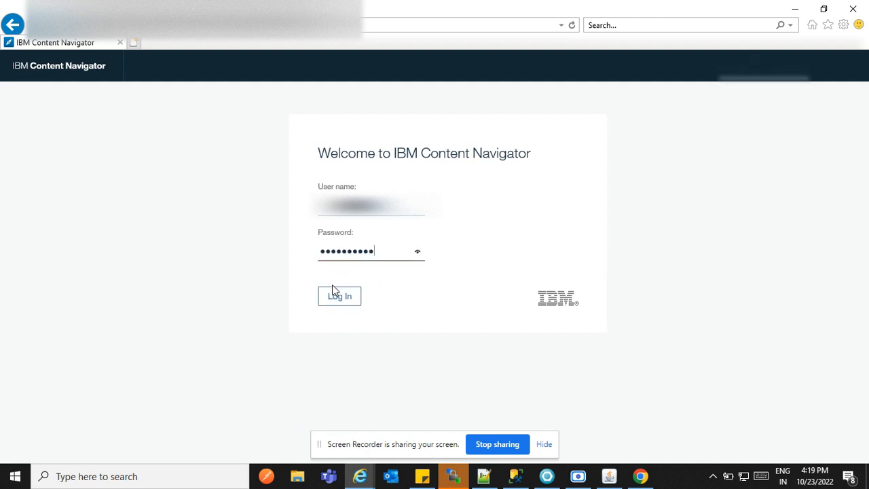
left_click(332, 285)
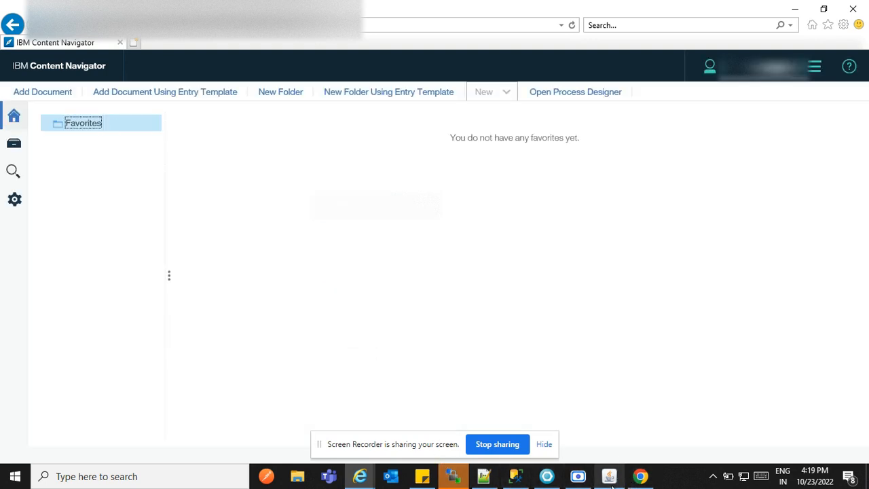
mouse_move(366, 481)
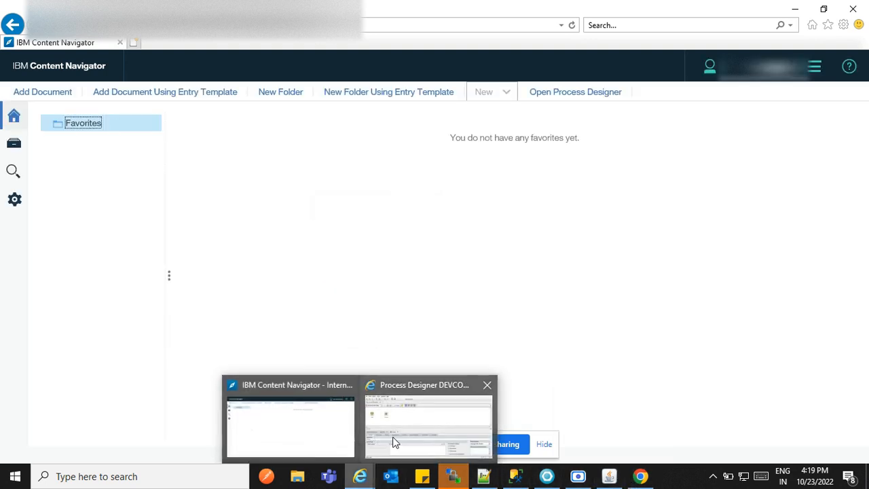
left_click(392, 436)
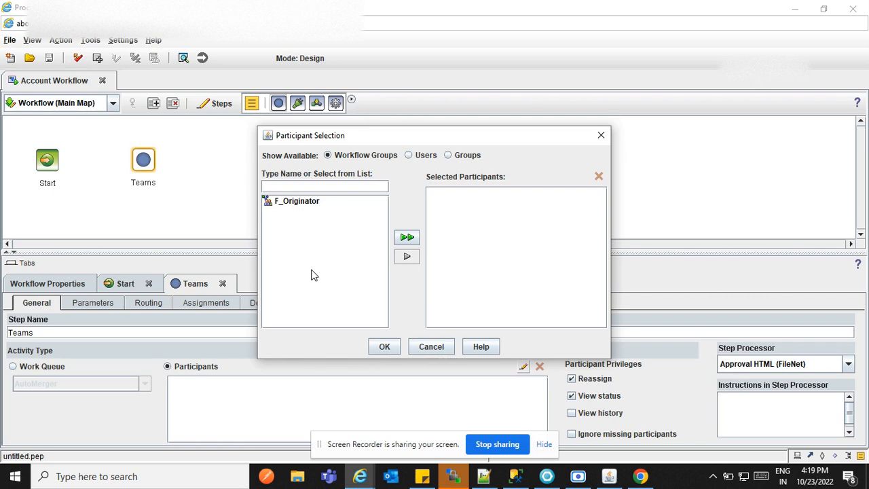
- Show Users in Participant Selection twice, cancelling both times so the Teams step keeps no participants
left_click(409, 155)
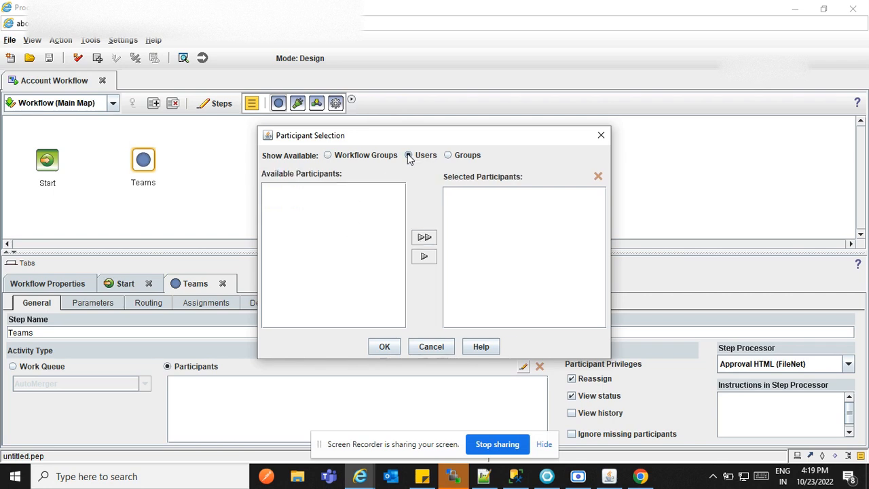
left_click(430, 347)
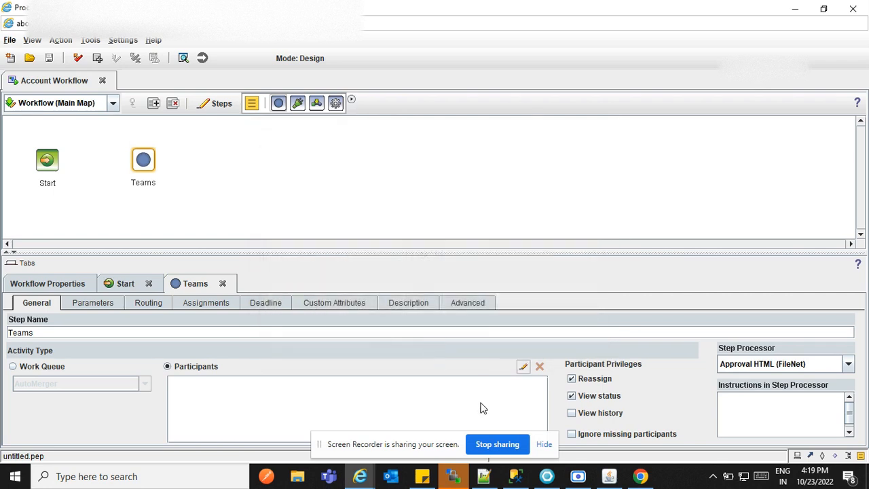
left_click(523, 366)
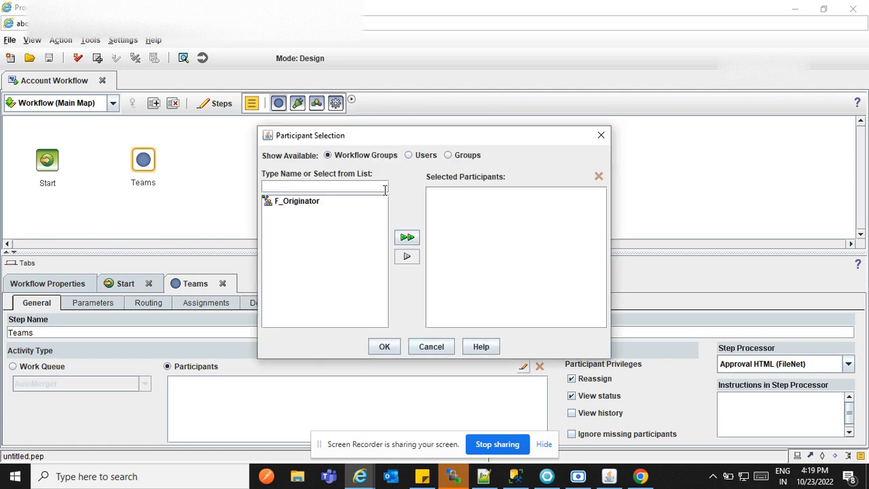
left_click(410, 156)
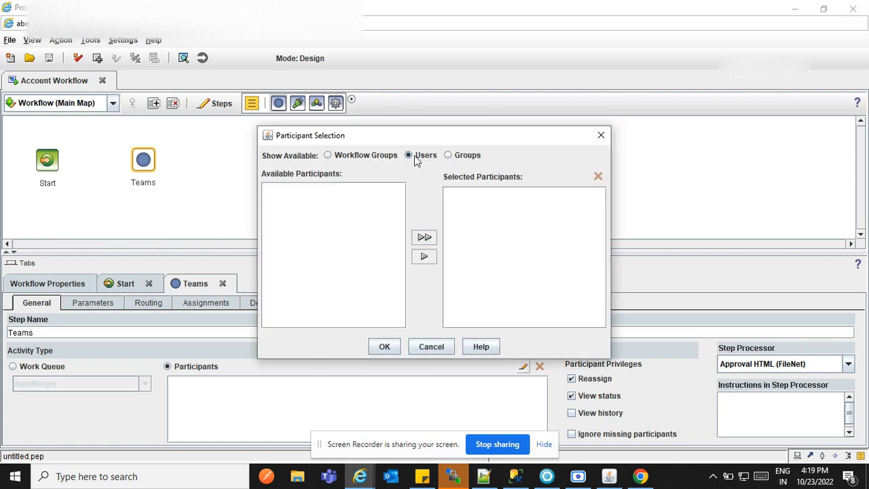
left_click(432, 345)
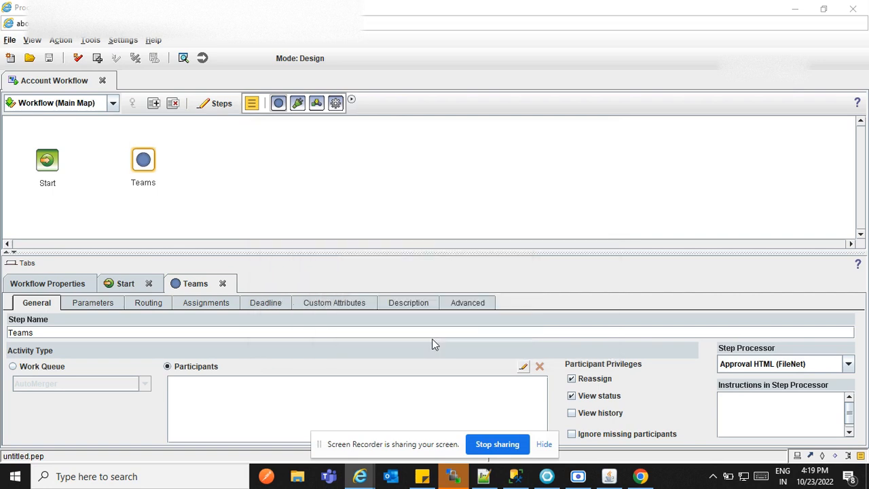
- Close the old Process Designer window and start a new, maximized Process Designer session from Content Navigator
left_click(853, 11)
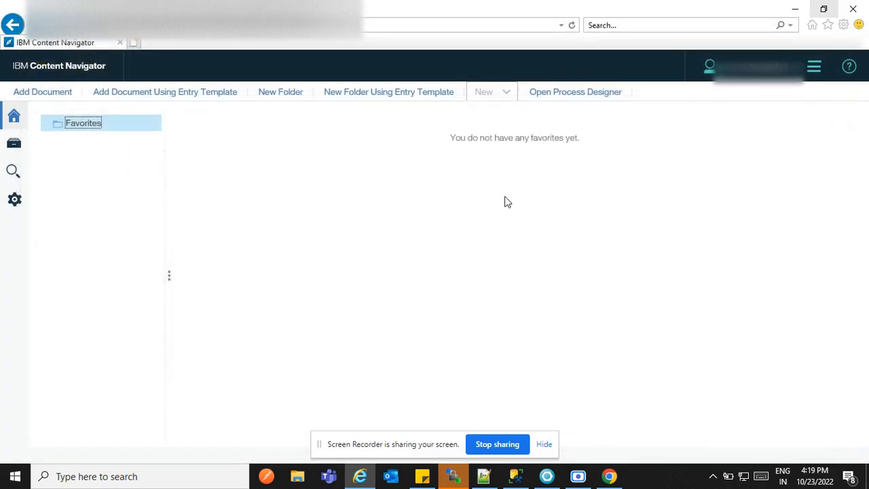
left_click(563, 99)
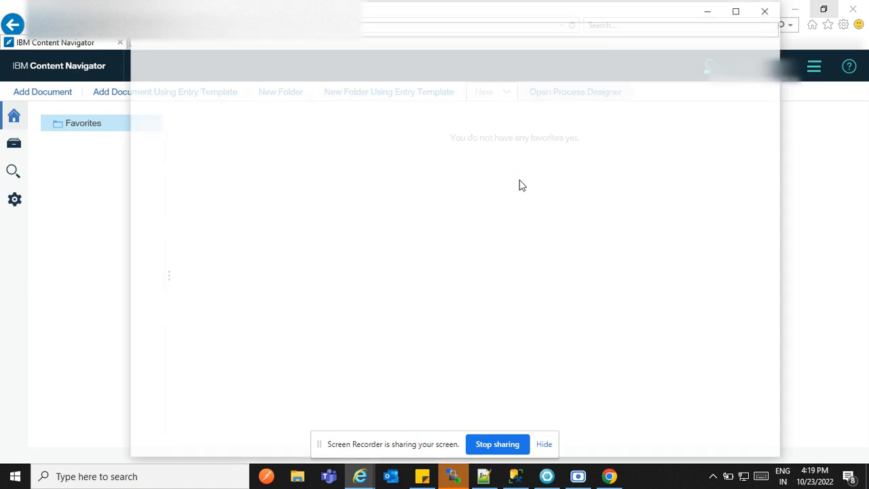
left_click(731, 16)
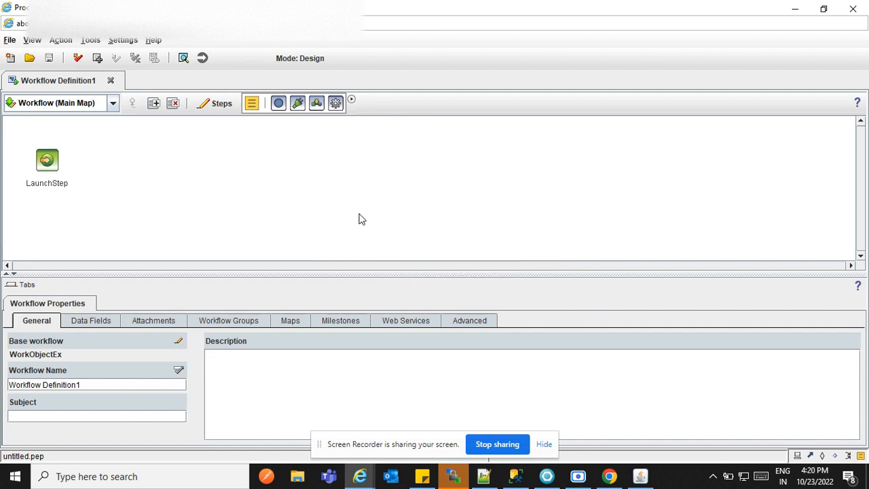
- Place a general activity step beside LaunchStep and rename it from Activity to Teams
left_click(278, 103)
left_click(119, 146)
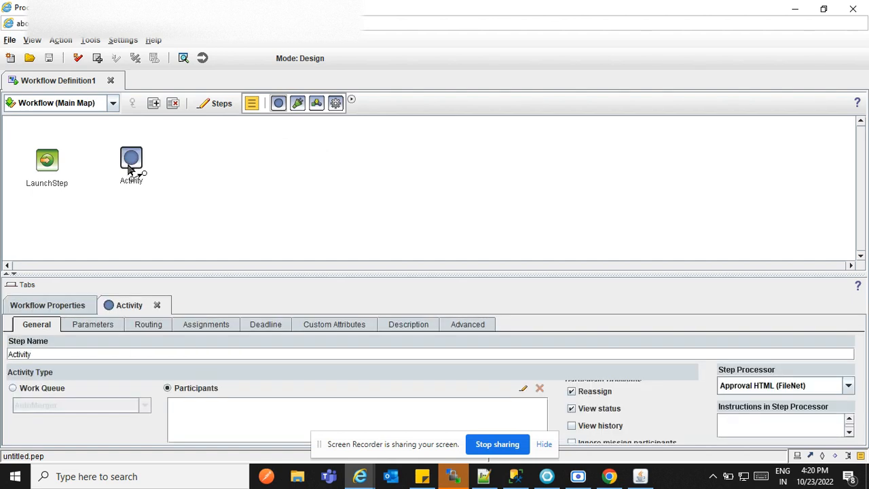
left_click_drag(129, 169, 120, 168)
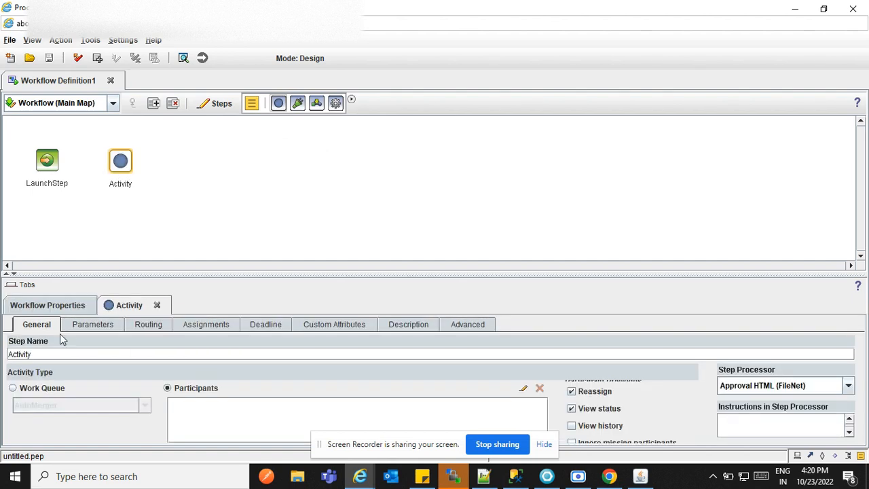
double_click(35, 356)
key("BackSpace")
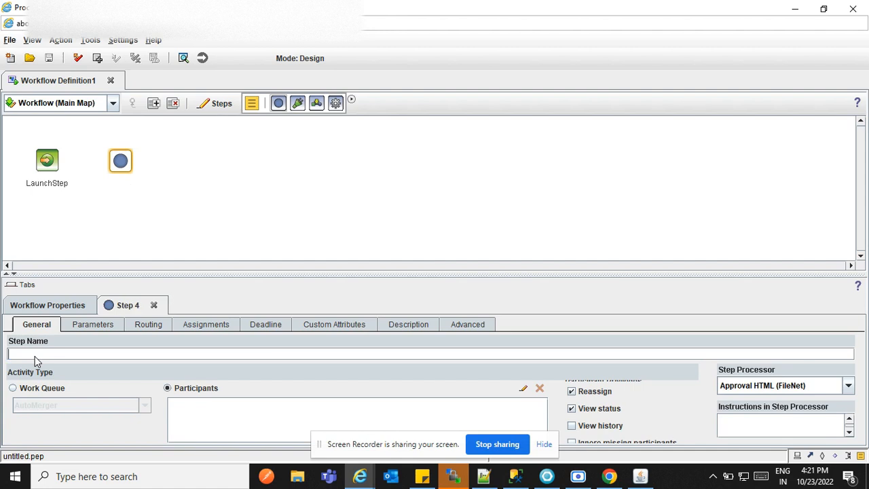
type("Teams")
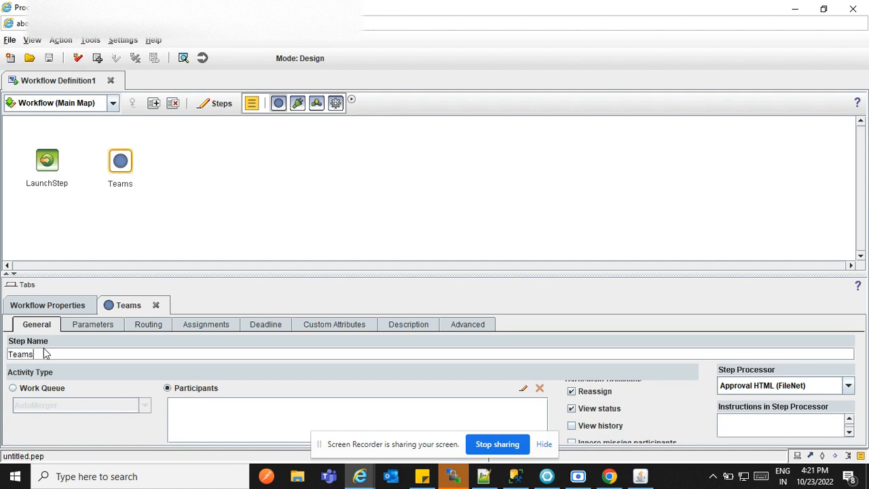
- Reselect the Teams step and bring up its participant picker listing users, ready for a name search
left_click(102, 215)
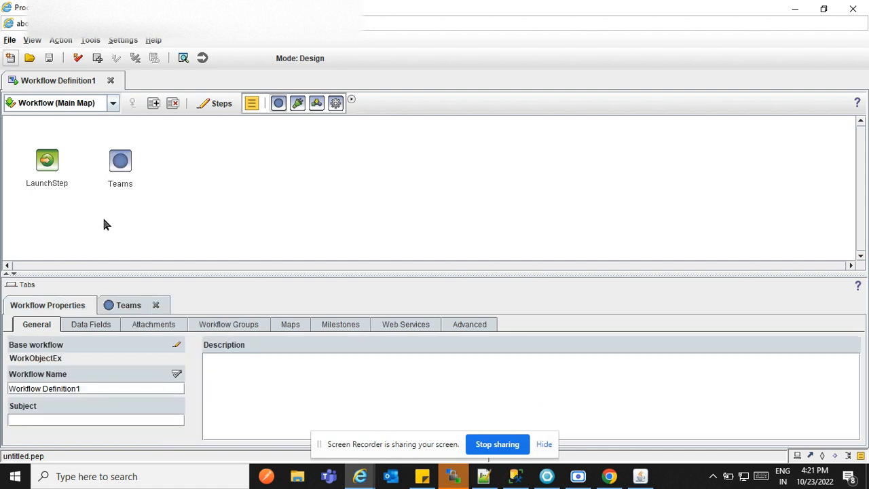
left_click(119, 170)
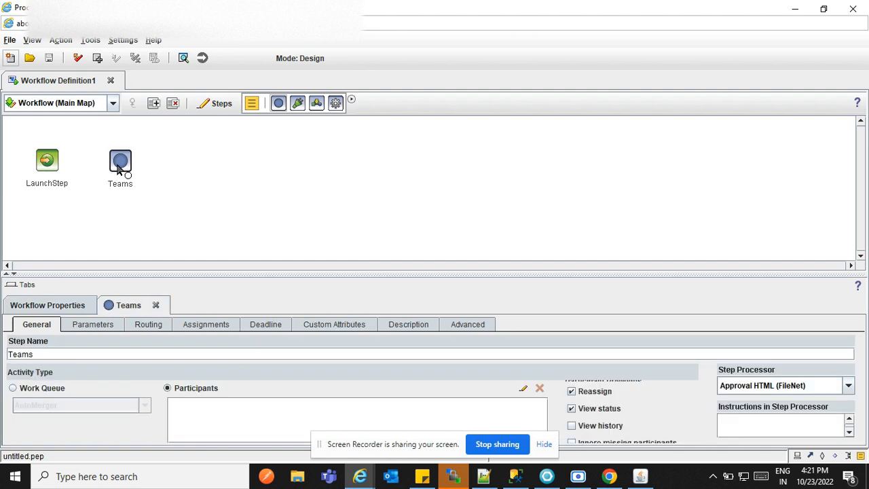
left_click(92, 328)
left_click(39, 327)
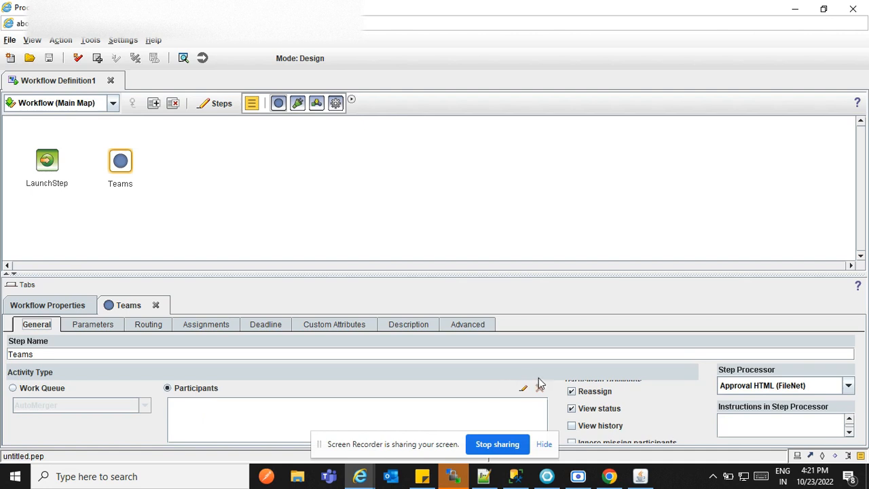
left_click(525, 389)
left_click(414, 168)
left_click(360, 212)
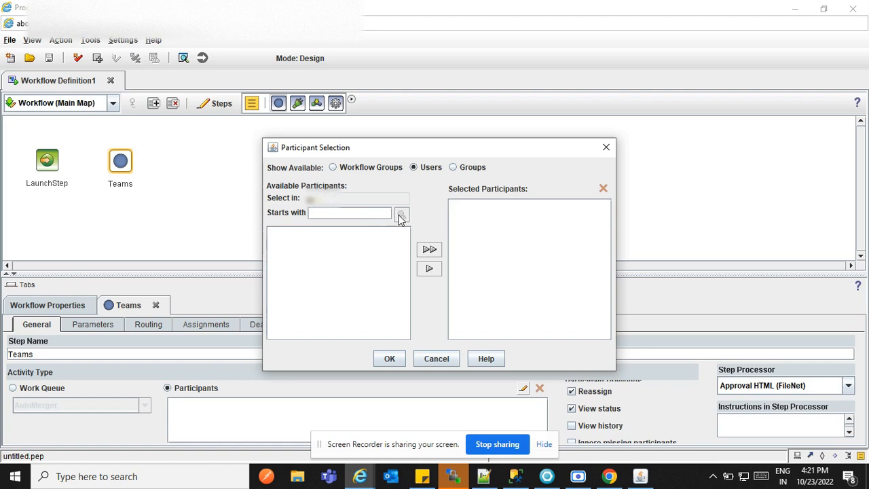
- Search users starting with 'test' and add the user test as the Teams step's participant
type("v")
key("BackSpace")
type("test")
left_click(401, 215)
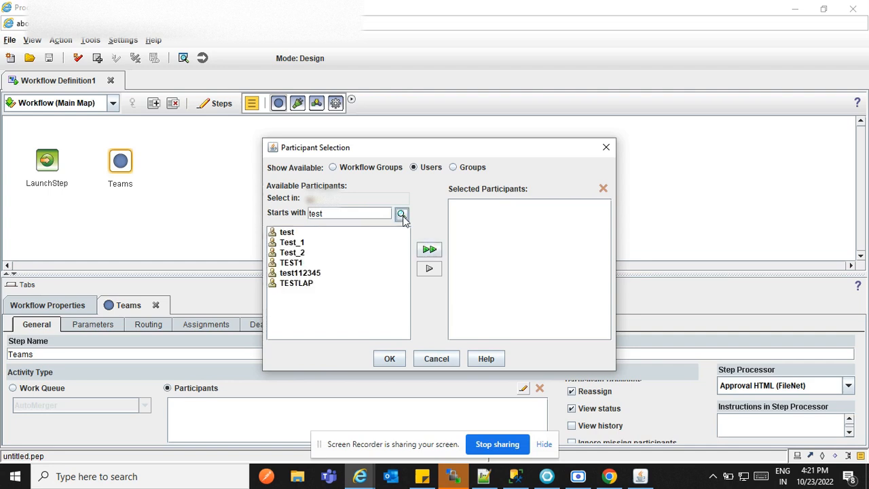
left_click(357, 234)
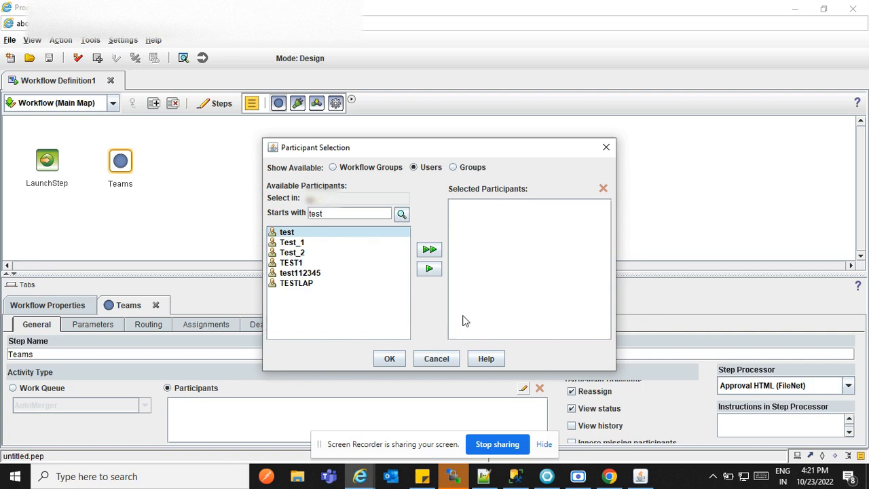
left_click(428, 270)
left_click(392, 360)
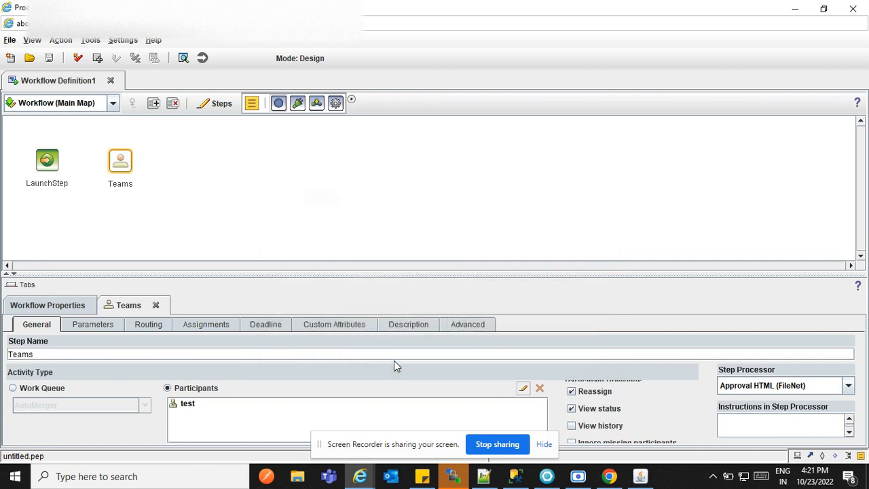
left_click(186, 405)
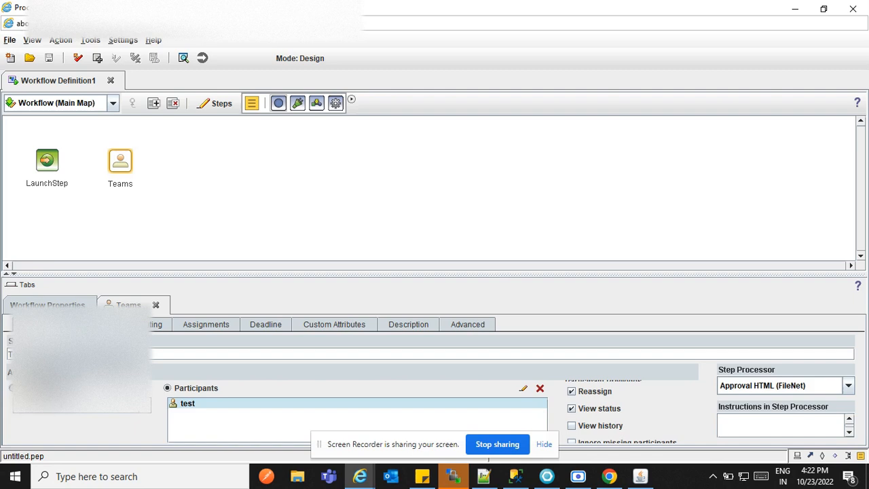
- Set the Teams step's Activity Type to Work Queue
left_click(14, 388)
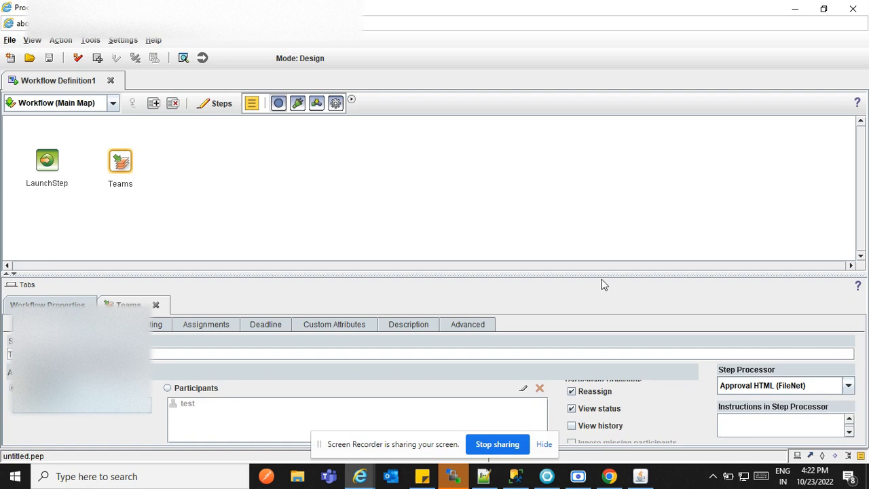
- Enlarge the properties area and grant the View history privilege, leaving Reassign enabled
left_click_drag(605, 274, 604, 245)
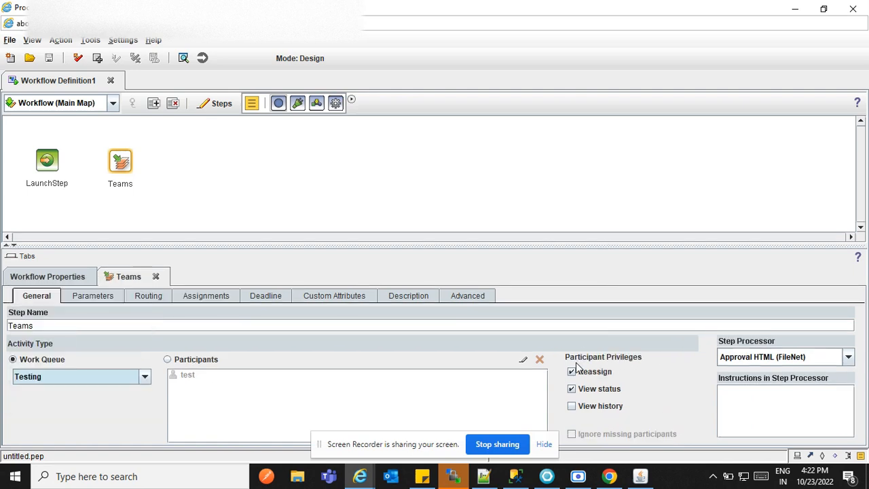
left_click(571, 406)
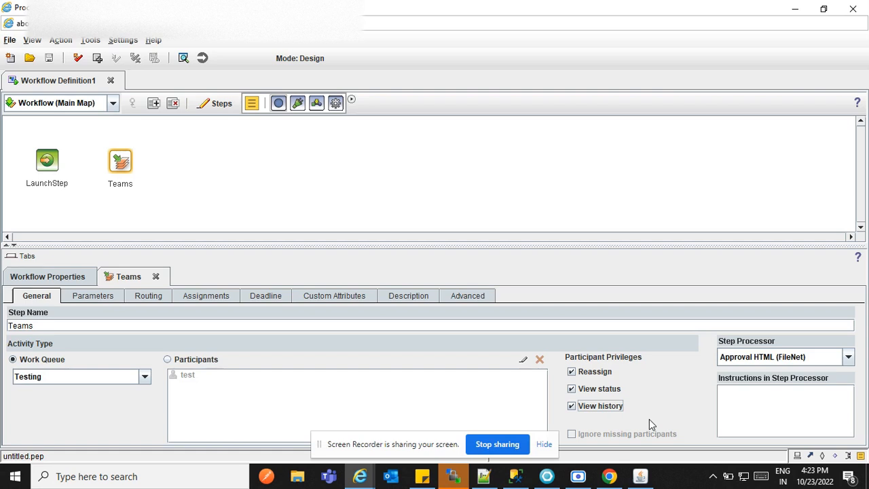
left_click(648, 369)
left_click(648, 369)
- Set the step processor to Approval HTML (FileNet) and clear the View history privilege
key("Tab")
left_click(756, 356)
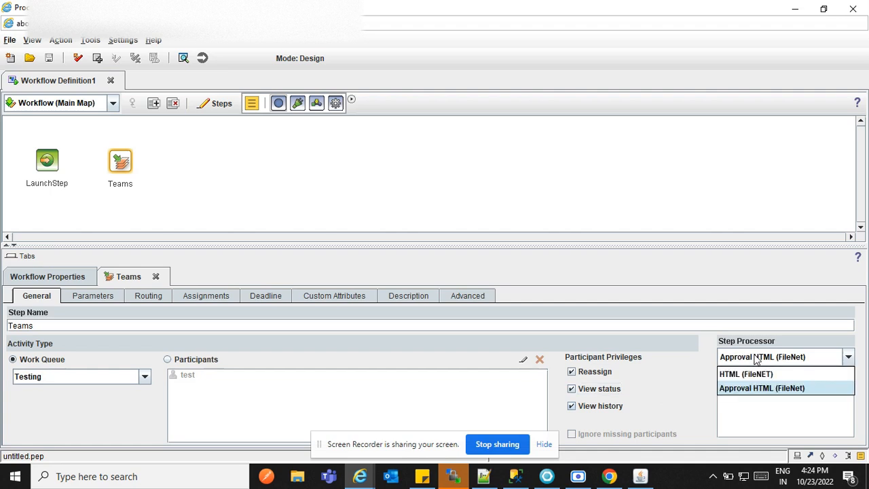
left_click(747, 390)
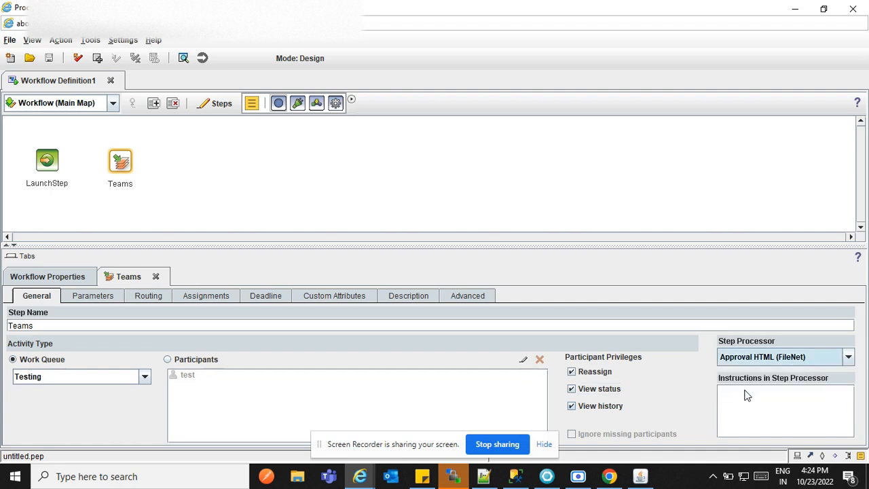
left_click(674, 404)
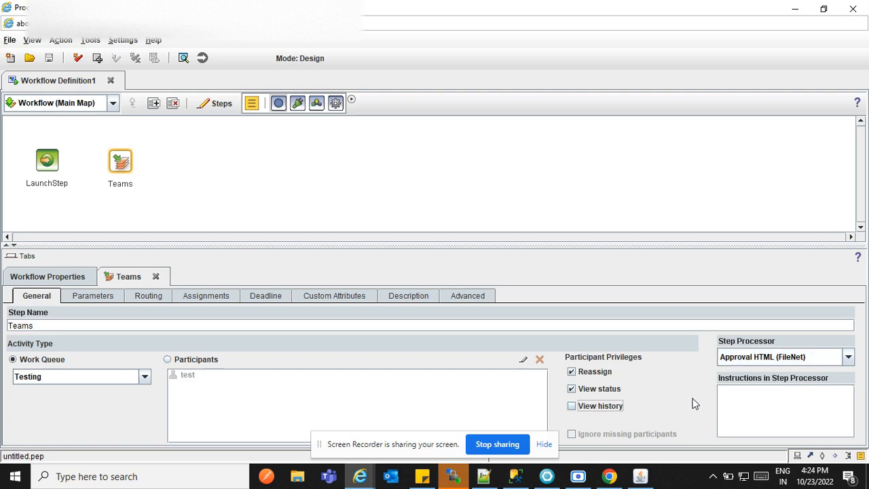